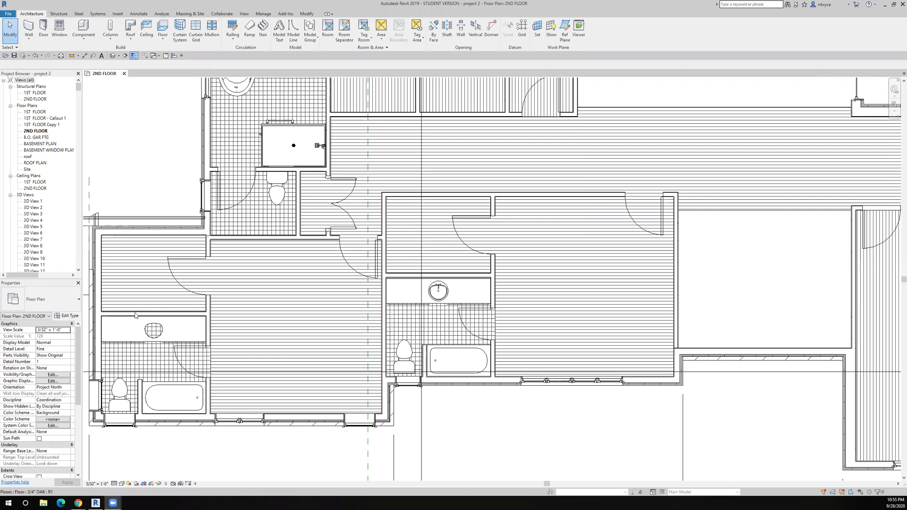
- Place a Closet_Hangers_on_Pole component on the bedroom closet's back wall and shorten it to 8' 2 1/2"
mouse_move(135, 316)
middle_mouse_down()
mouse_move(190, 316)
mouse_move(135, 316)
middle_mouse_up()
scroll(162, 315, "up", 1)
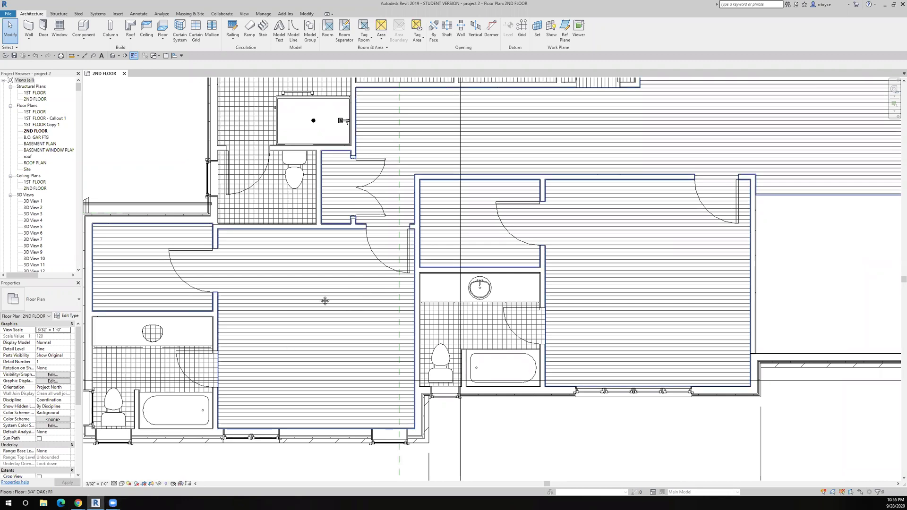
middle_click_drag(324, 301, 224, 363)
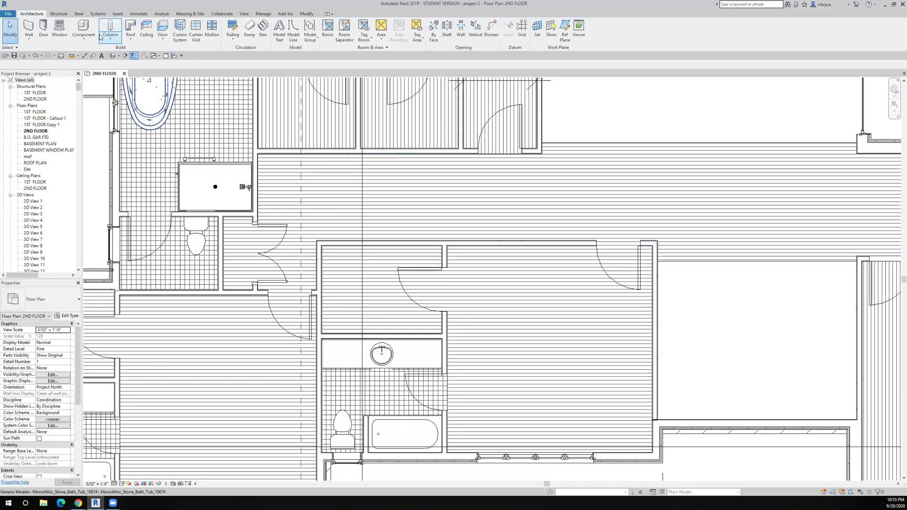
left_click(84, 26)
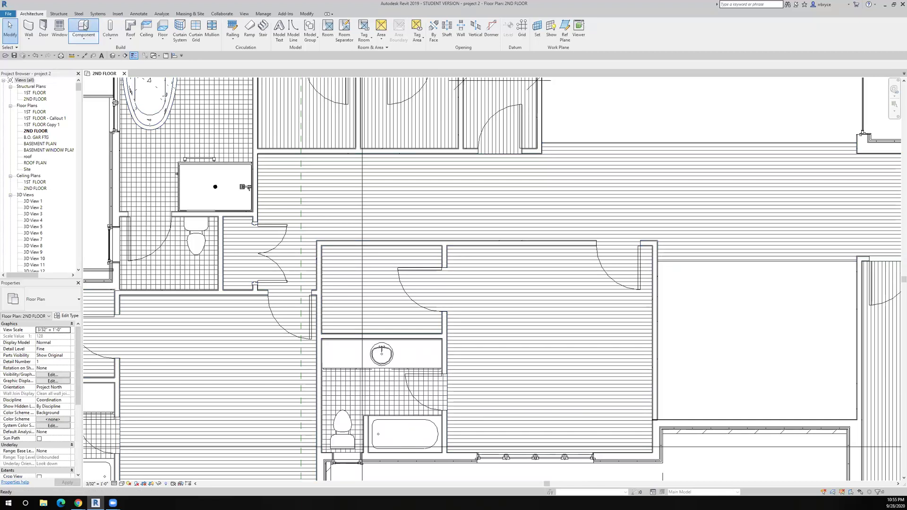
scroll(371, 259, "up", 4)
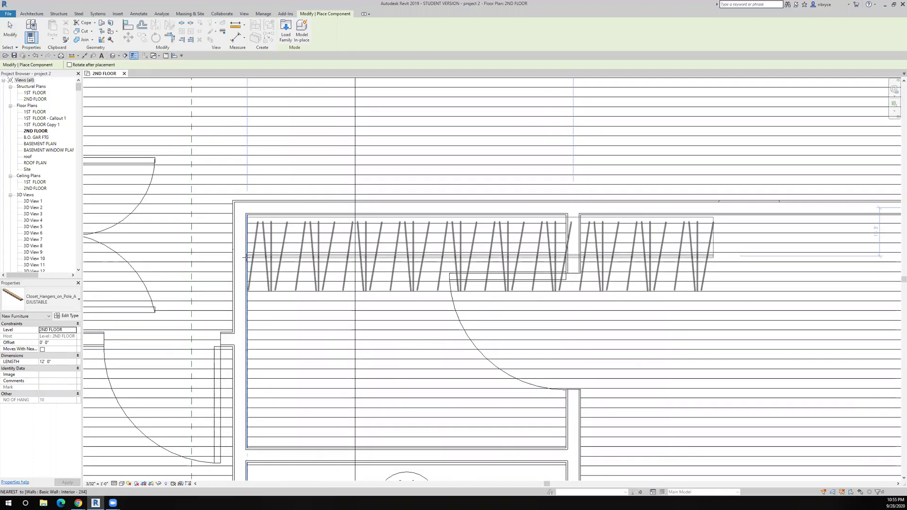
left_click(248, 257)
key("Escape")
key("Escape")
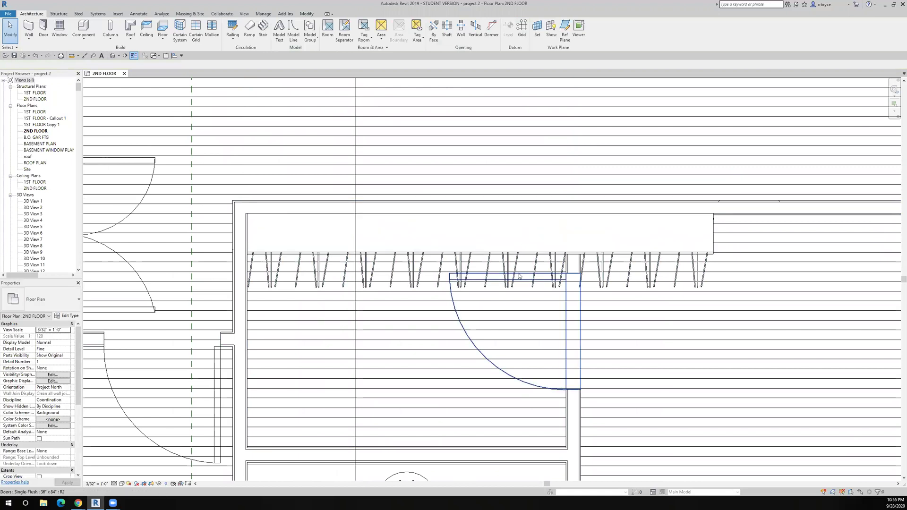
left_click(513, 260)
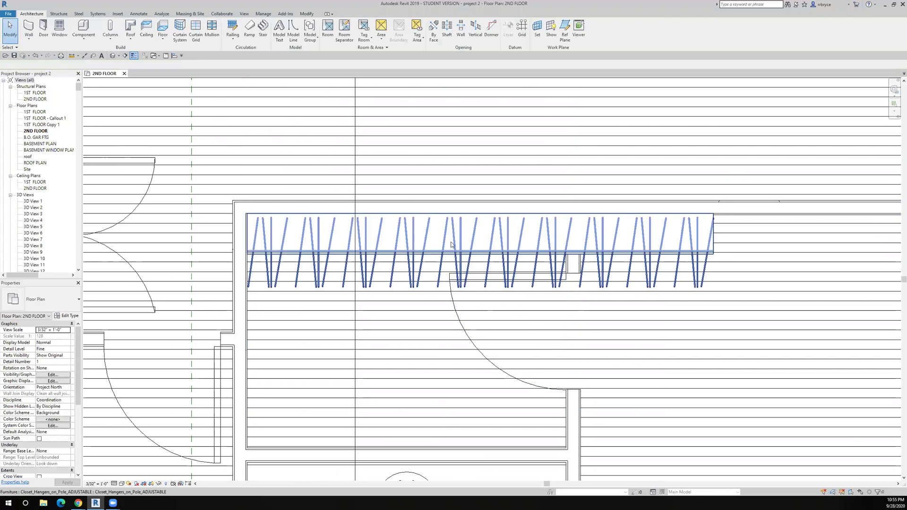
left_click(452, 243)
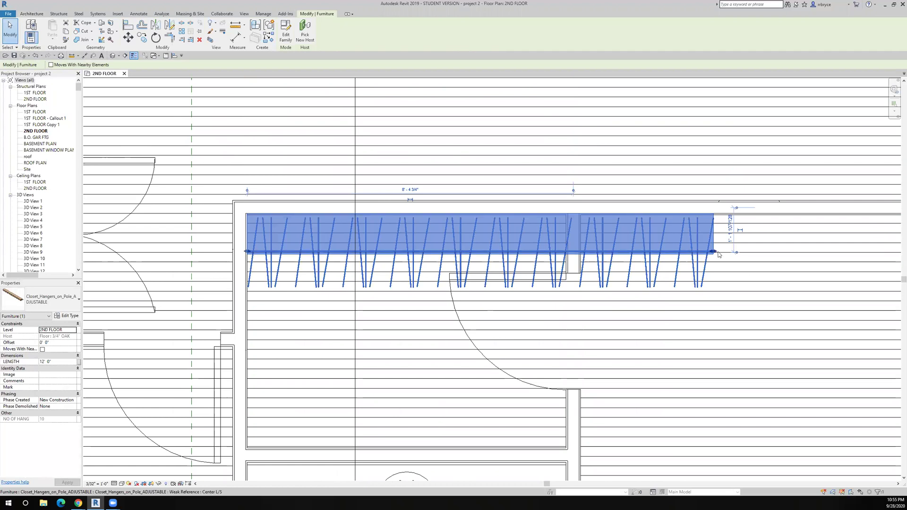
left_click_drag(566, 261, 567, 262)
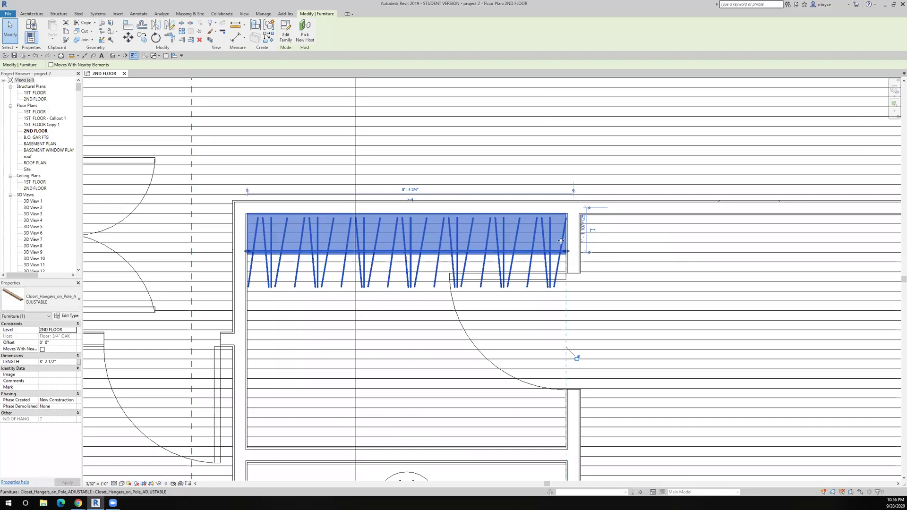
- Mirror a copy of the hanger onto the opposite closet wall and save the project
left_click(156, 25)
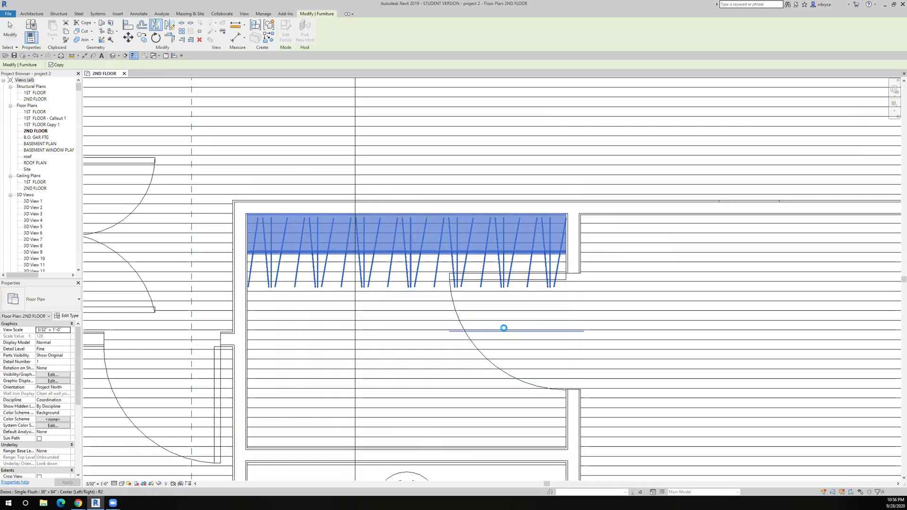
scroll(481, 302, "down", 5)
left_click(481, 303)
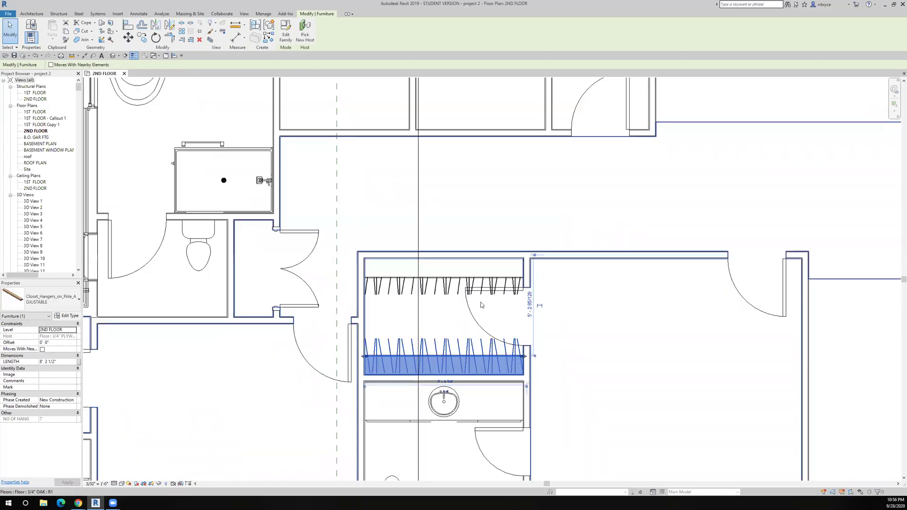
scroll(481, 302, "down", 3)
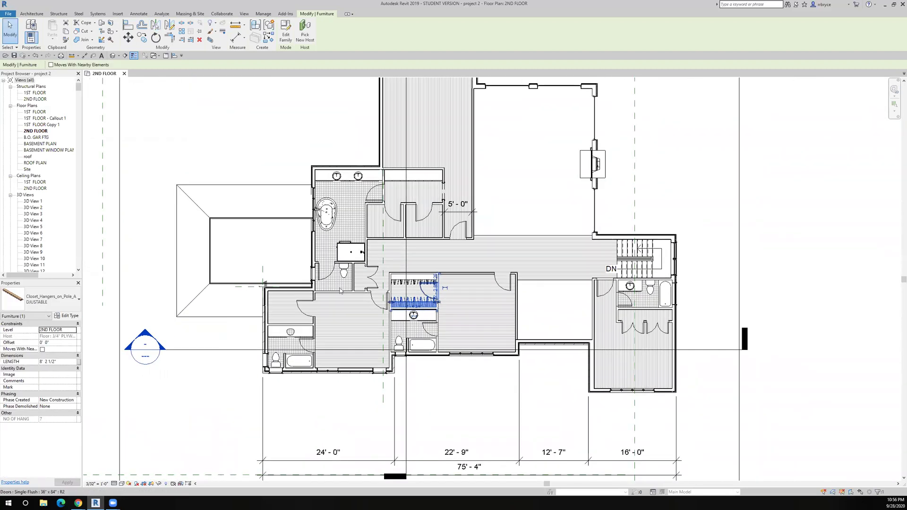
scroll(269, 301, "up", 5)
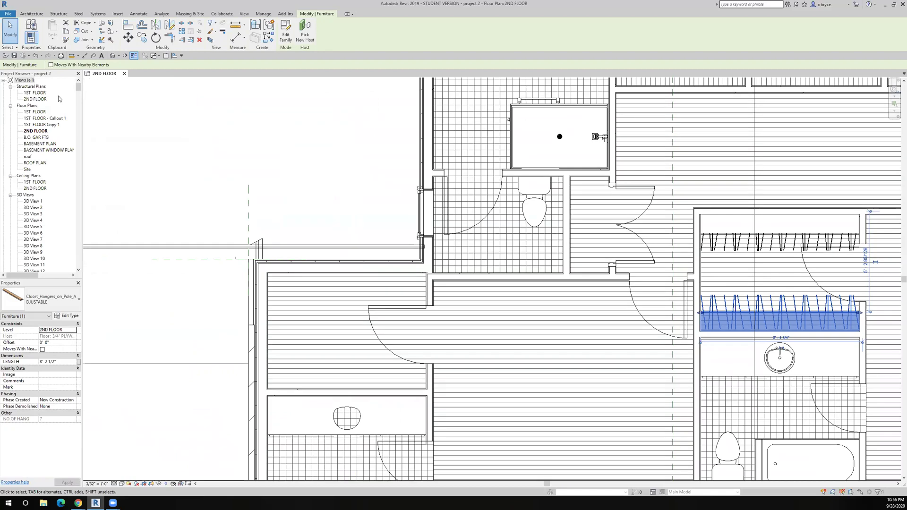
left_click(14, 55)
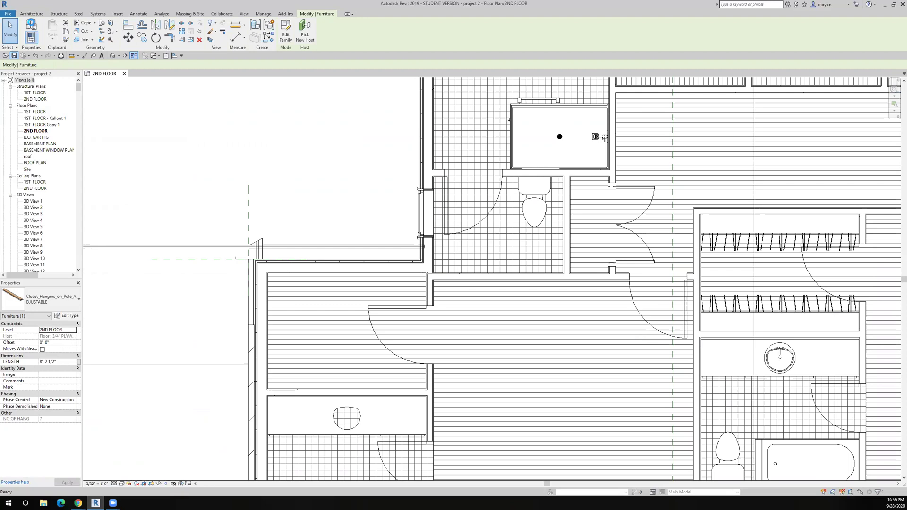
- Place another closet hanger along the left bedroom closet's top wall, shortened to about 8' 2"
left_click(30, 14)
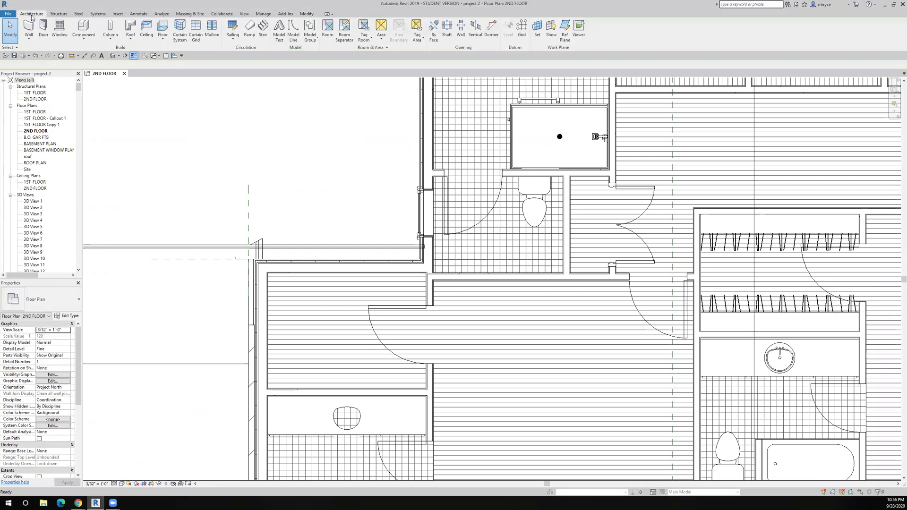
left_click(83, 29)
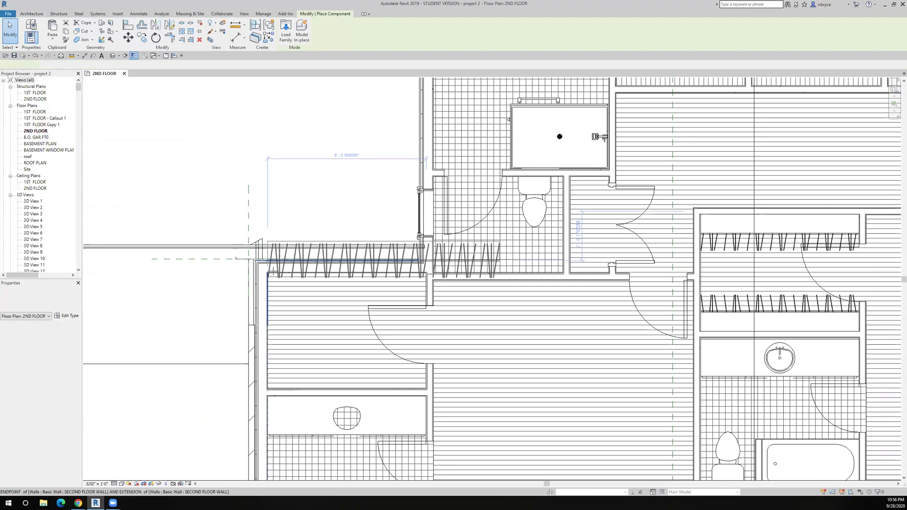
scroll(285, 286, "up", 3)
scroll(284, 286, "up", 5)
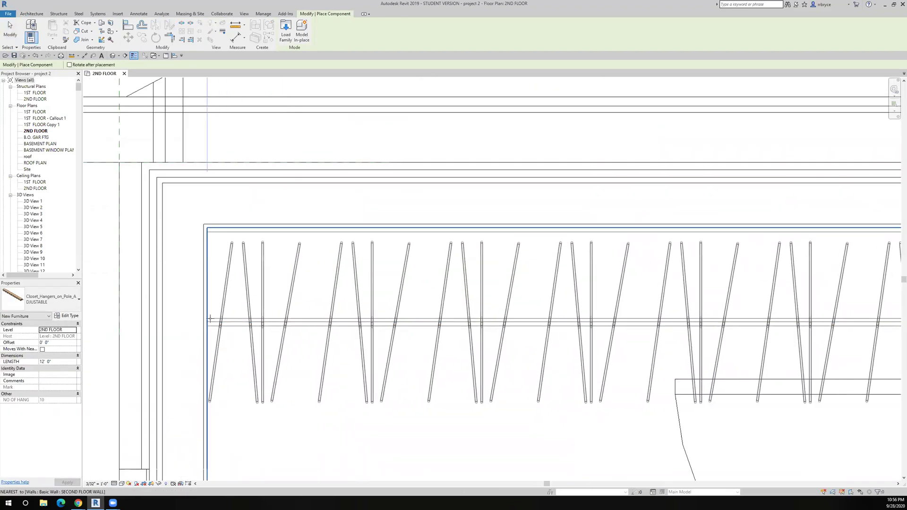
scroll(211, 316, "up", 4)
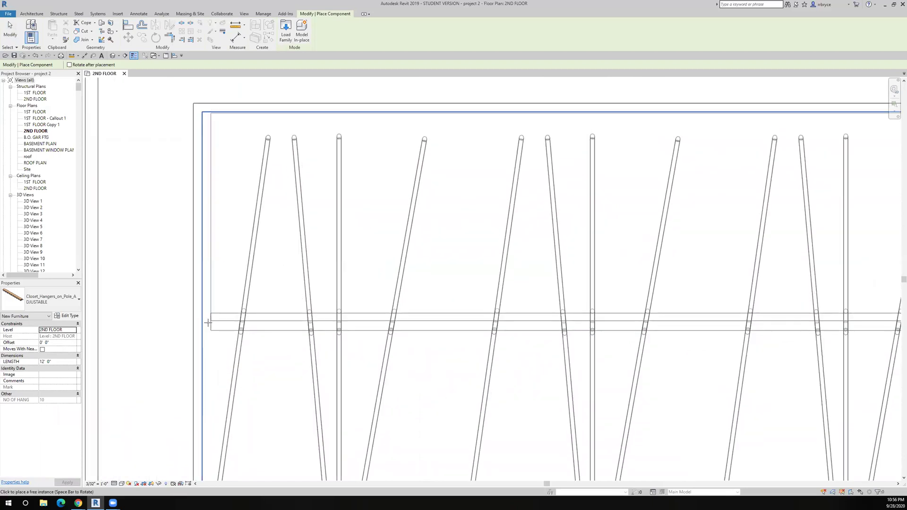
scroll(205, 322, "down", 6)
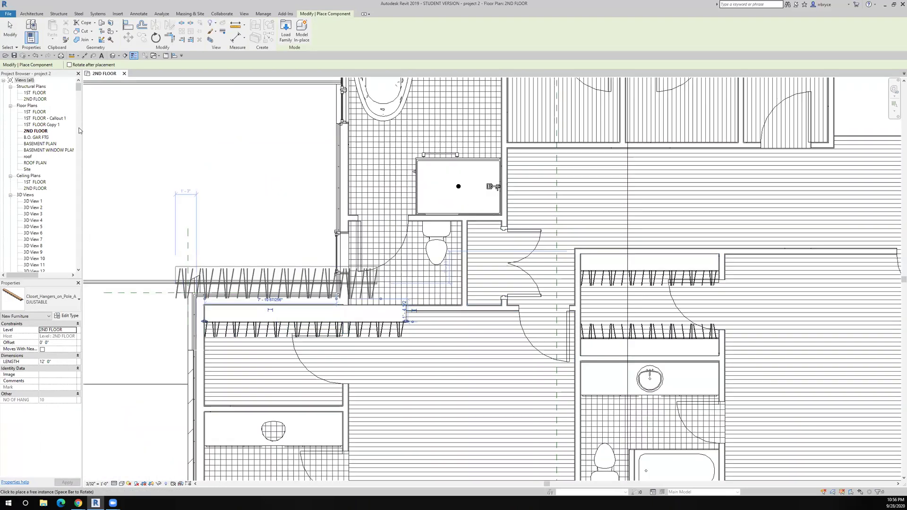
left_click(10, 29)
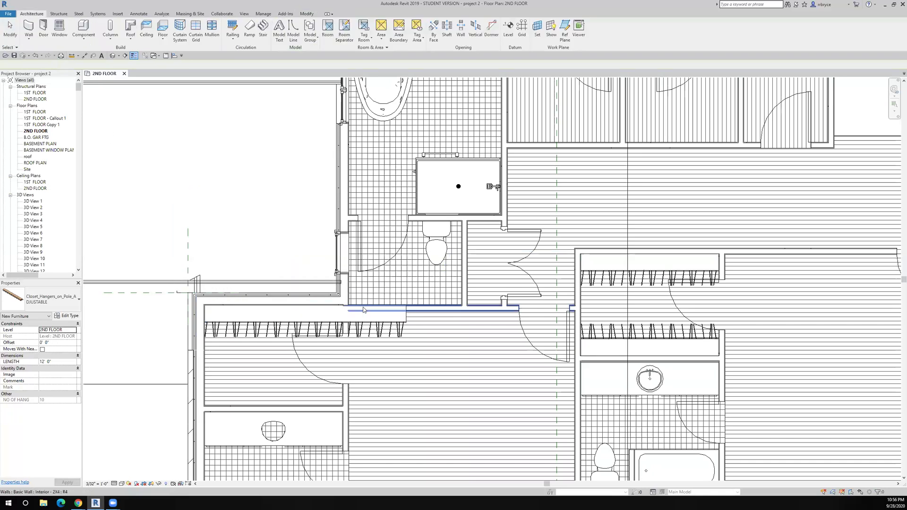
scroll(363, 308, "up", 3)
left_click(461, 339)
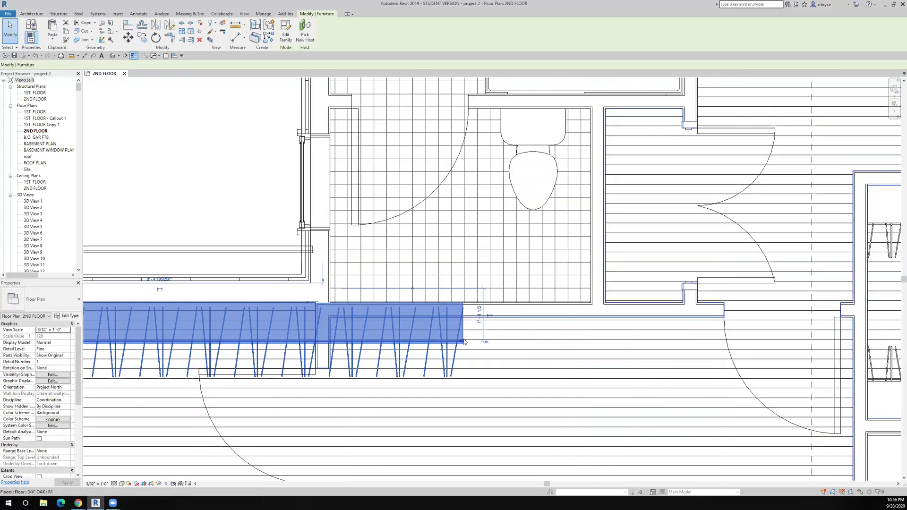
left_click_drag(315, 349, 316, 348)
scroll(316, 348, "down", 5)
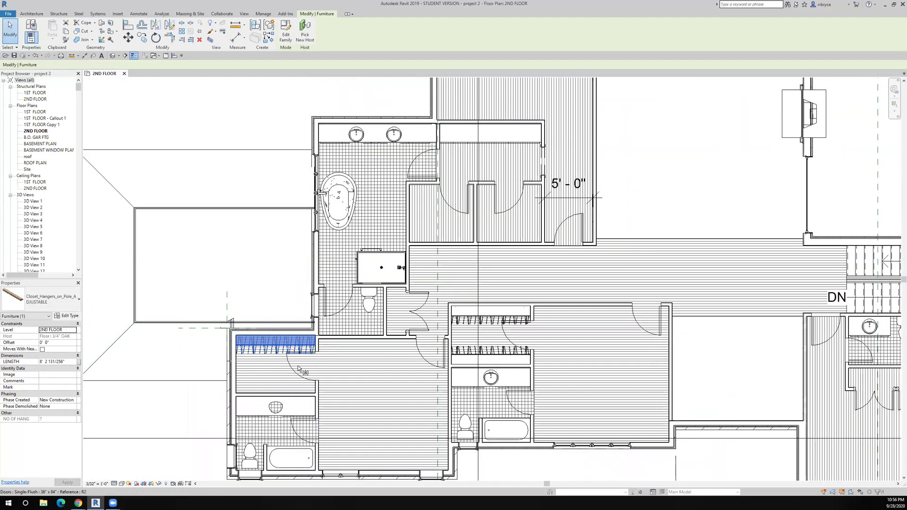
- Mirror a copy of the hanger across the closet toward the lower wall
key("m")
key("m")
left_click(297, 366)
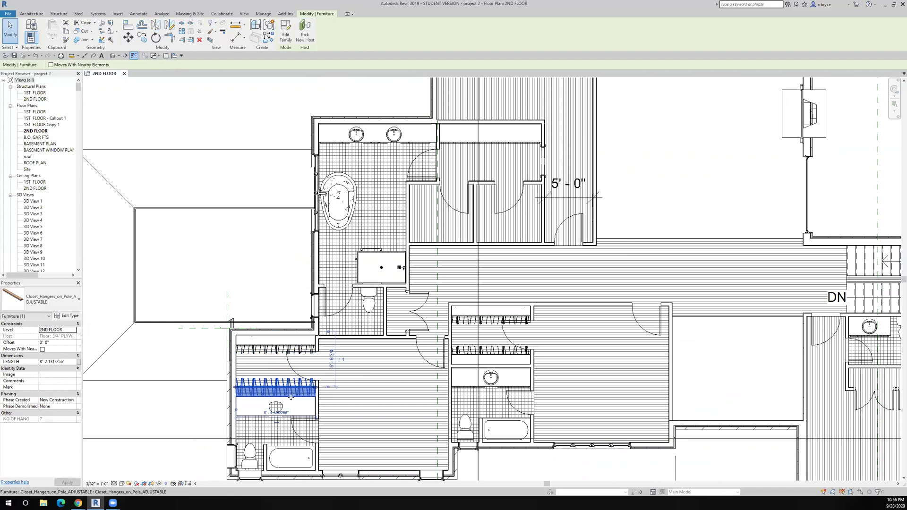
scroll(288, 397, "up", 4)
scroll(287, 396, "up", 3)
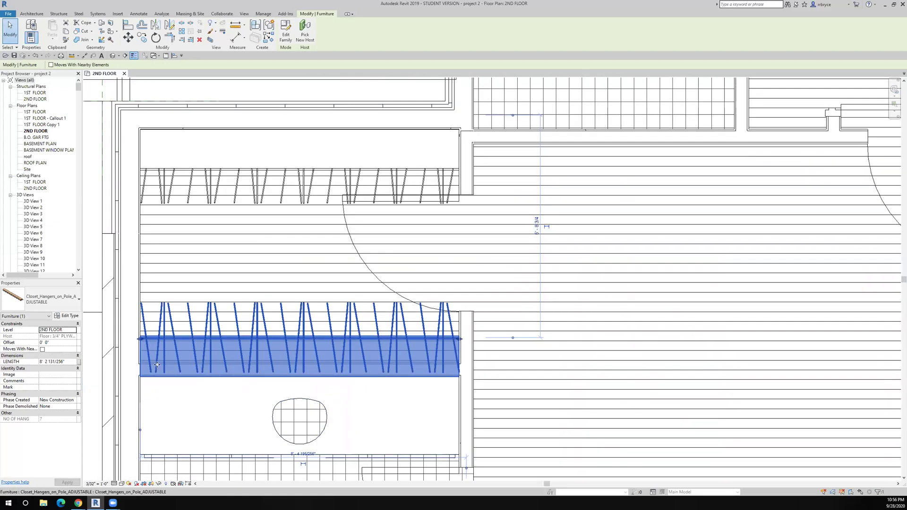
scroll(157, 365, "up", 3)
scroll(157, 365, "down", 3)
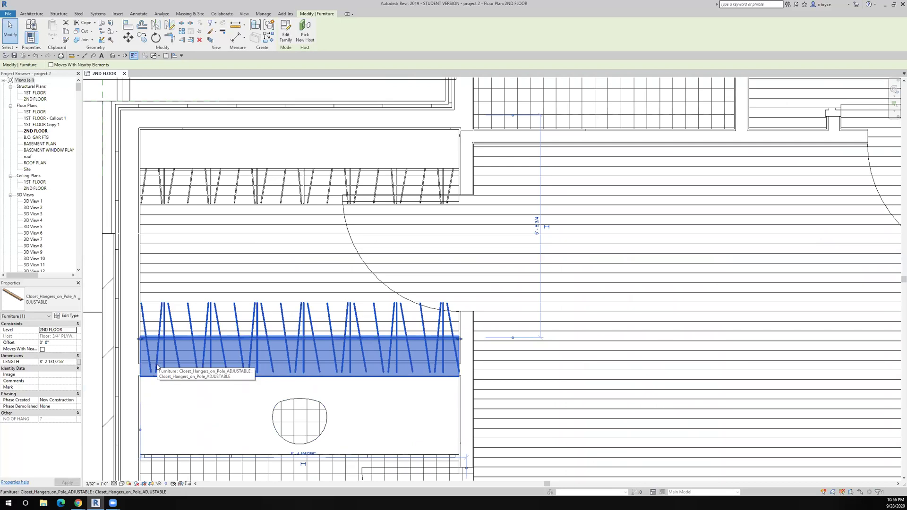
- Delete the mirrored hanger copy and measure the closet depth with an aligned dimension
key("Delete")
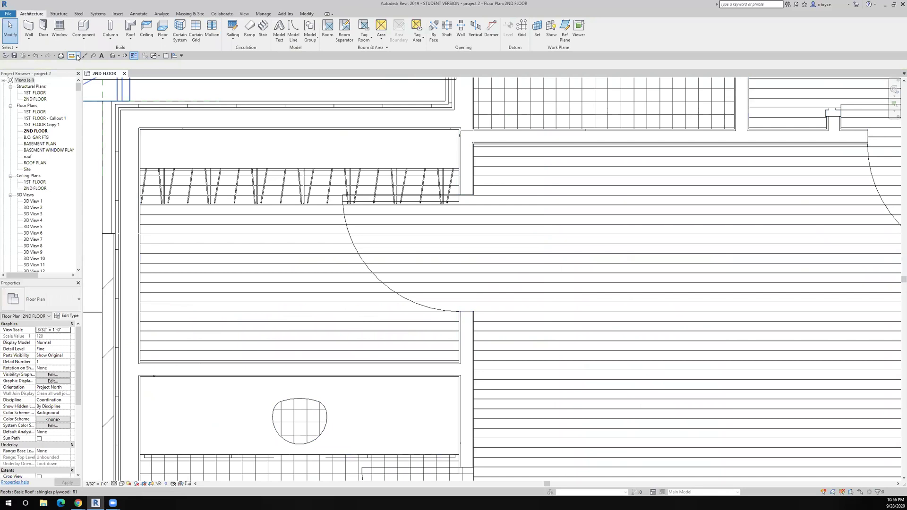
left_click(85, 56)
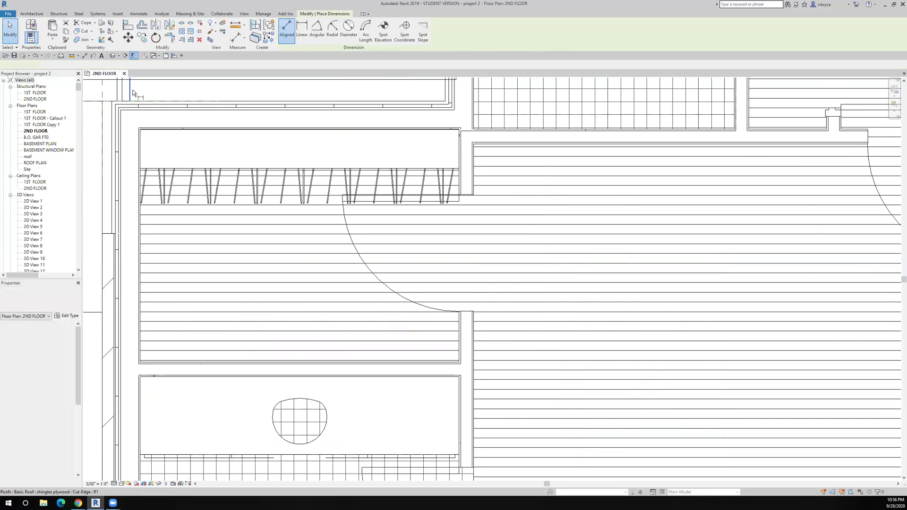
left_click(217, 130)
left_click(236, 364)
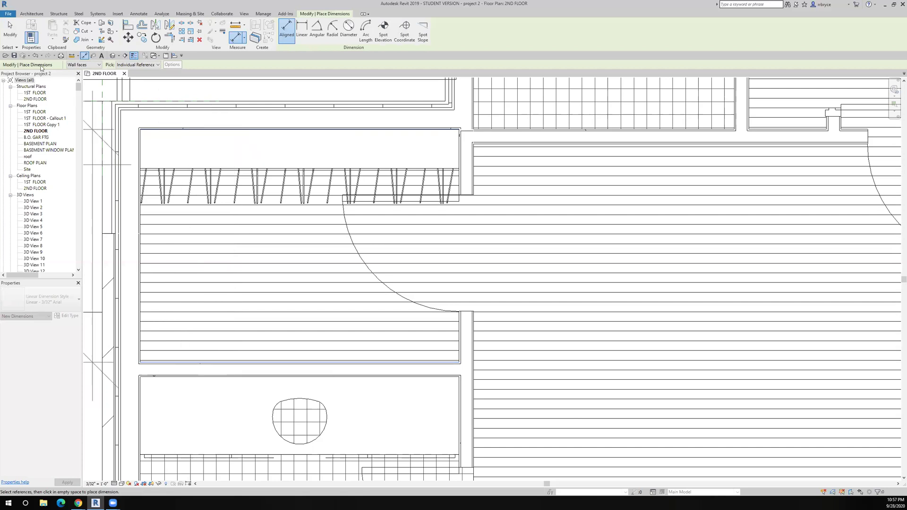
left_click(9, 29)
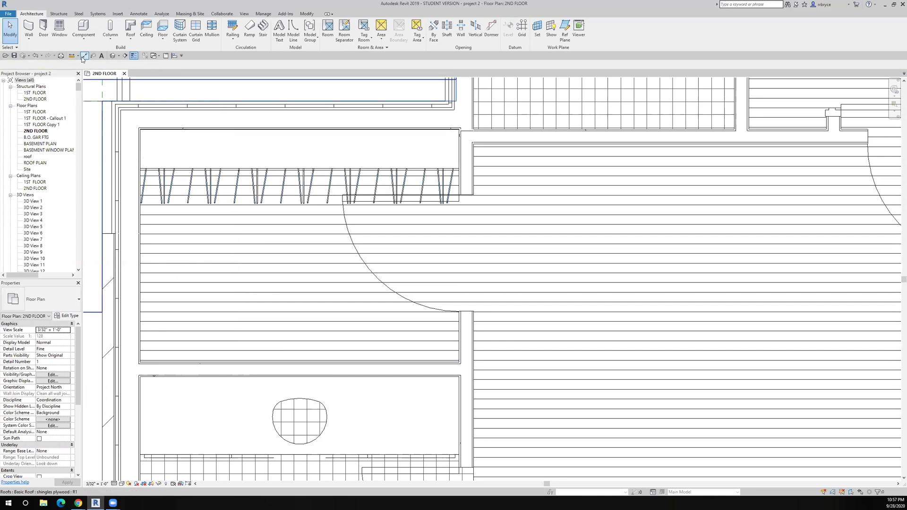
- Dimension closet wall, hanger and opposite wall, then set the string to EQ
left_click(84, 57)
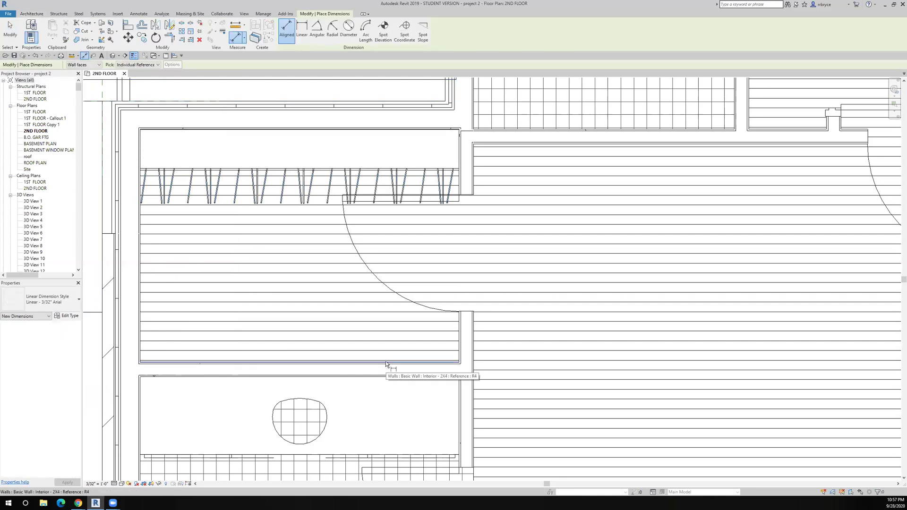
left_click(386, 361)
left_click(393, 255)
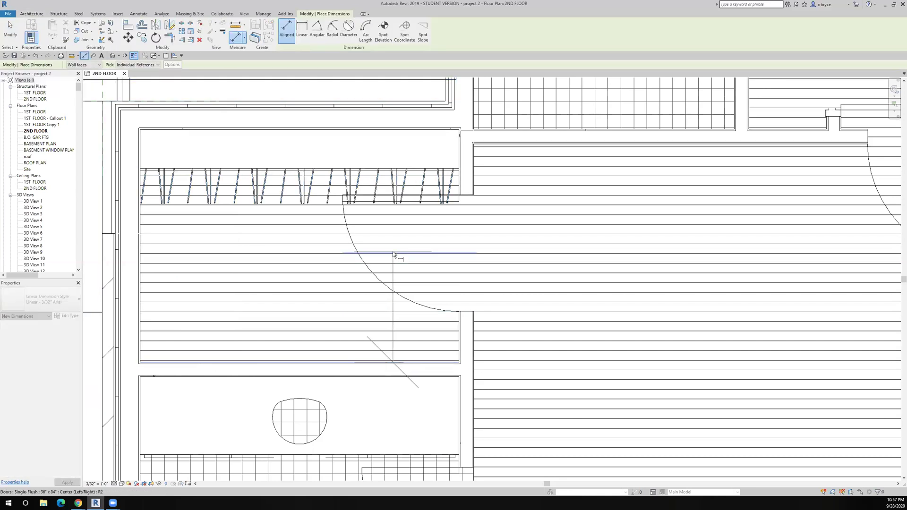
left_click(410, 129)
scroll(409, 130, "down", 5)
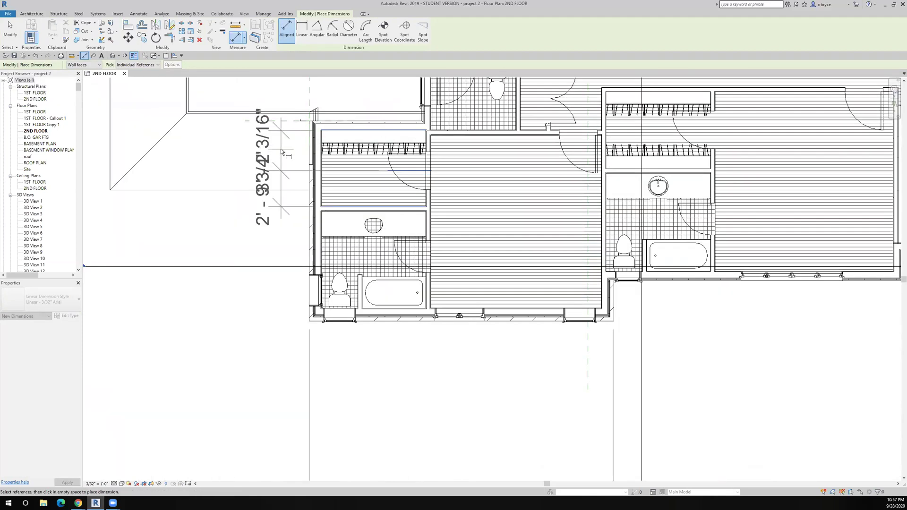
left_click(250, 181)
left_click(348, 169)
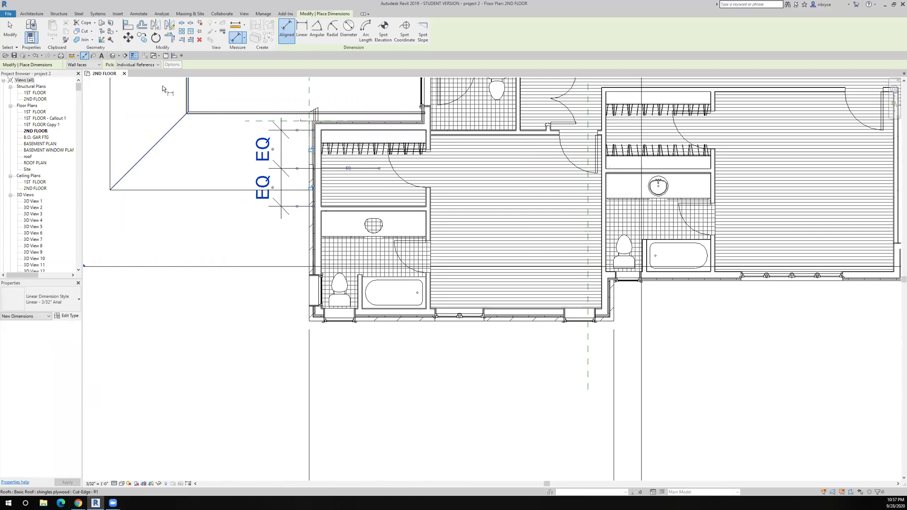
key("Escape")
key("Escape")
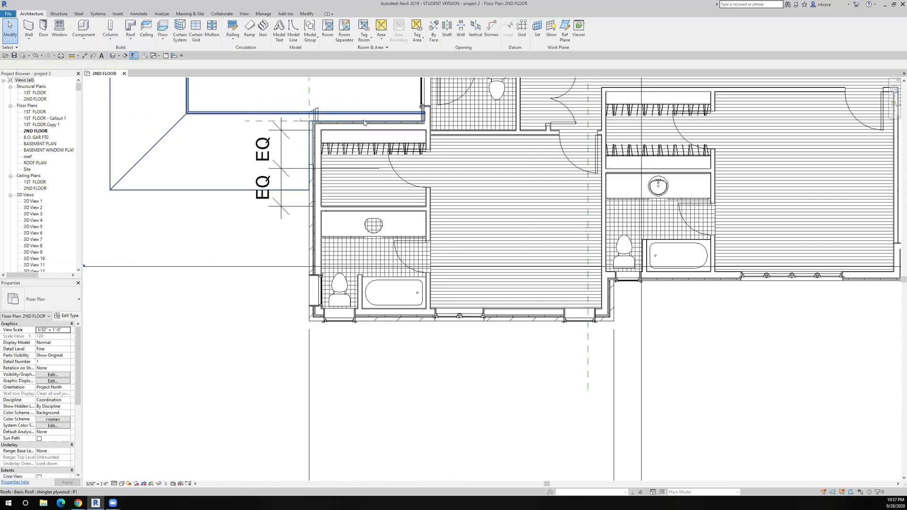
- Mirror a copy of the upper closet's hangers into the closet below
left_click(373, 142)
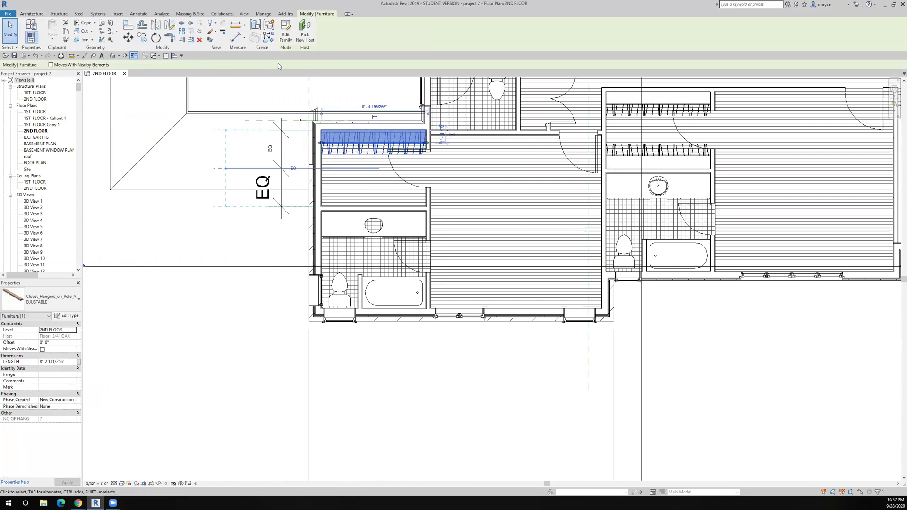
left_click(156, 25)
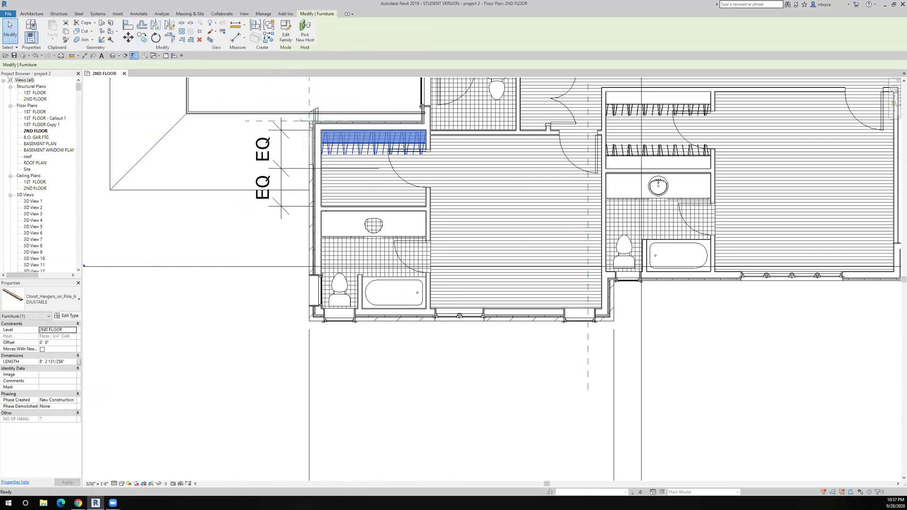
left_click(398, 175)
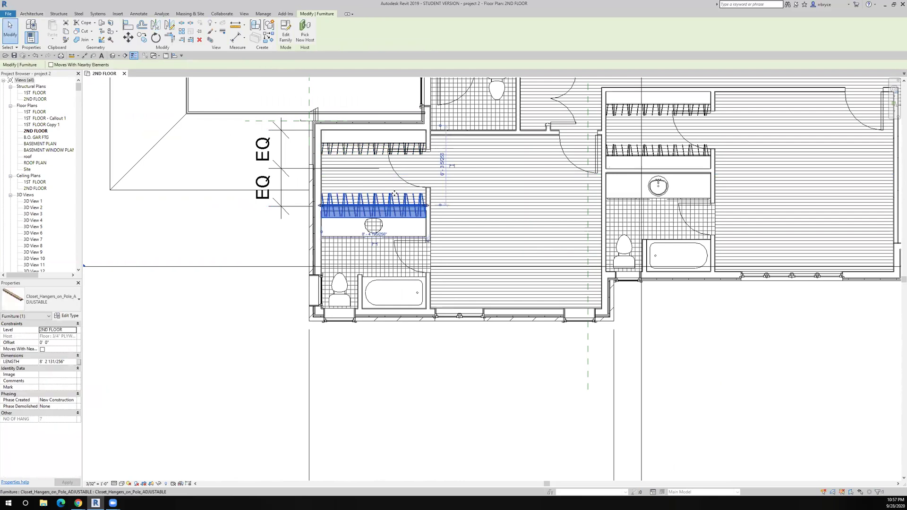
scroll(385, 209, "up", 4)
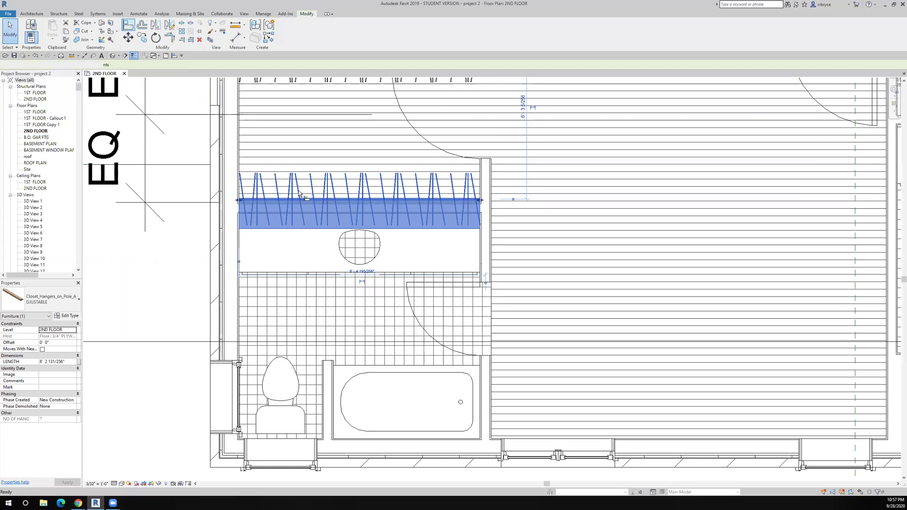
key("Escape")
- Align the copied hangers to the closet wall edge and lock the alignment
key("a")
key("l")
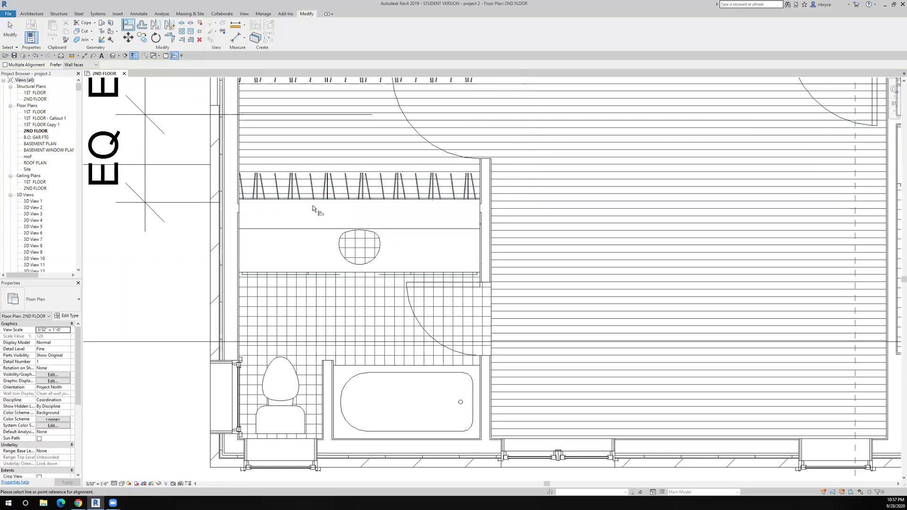
left_click(313, 199)
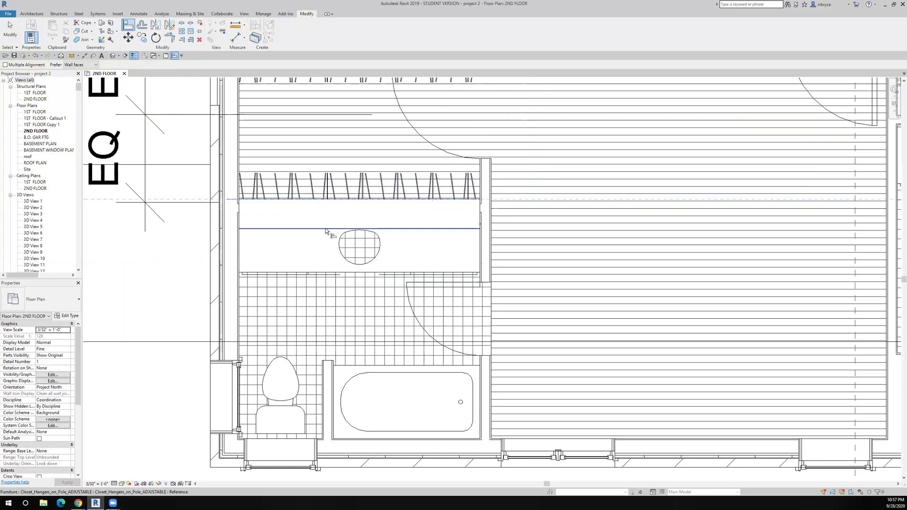
left_click(326, 229)
scroll(327, 208, "up", 5)
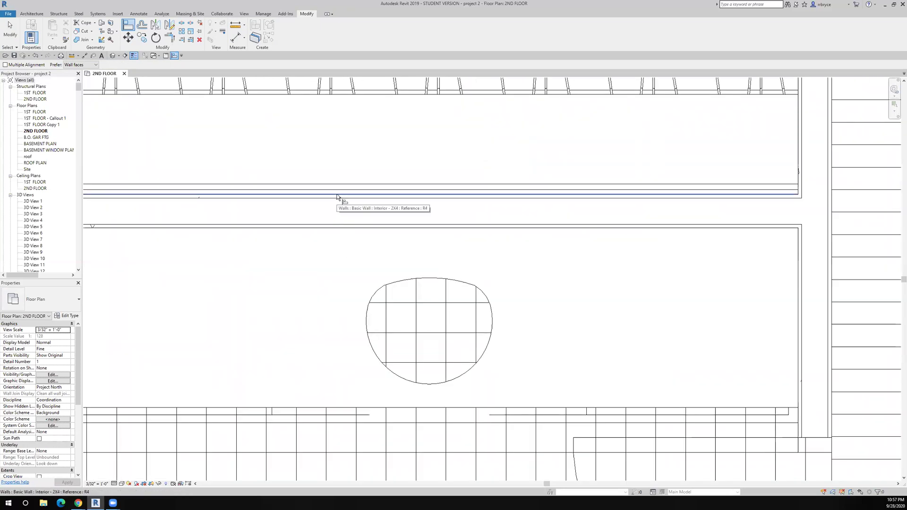
left_click(338, 194)
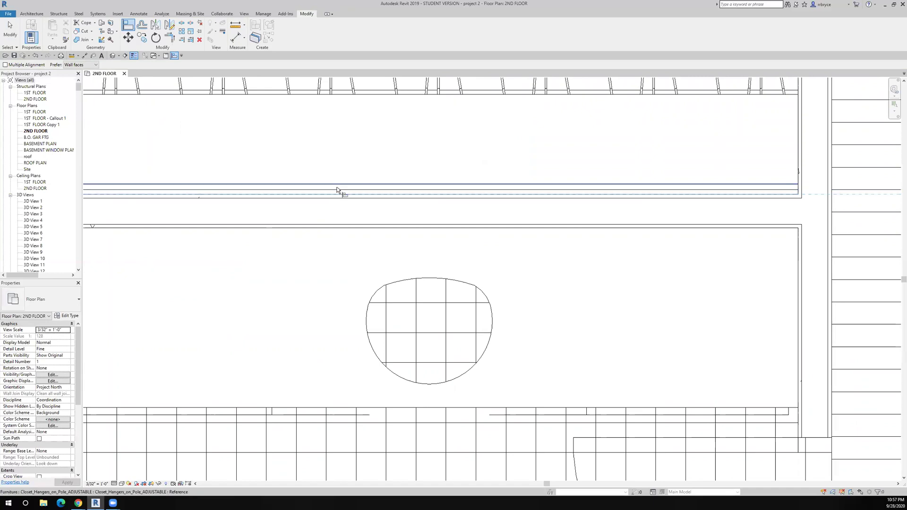
left_click(336, 189)
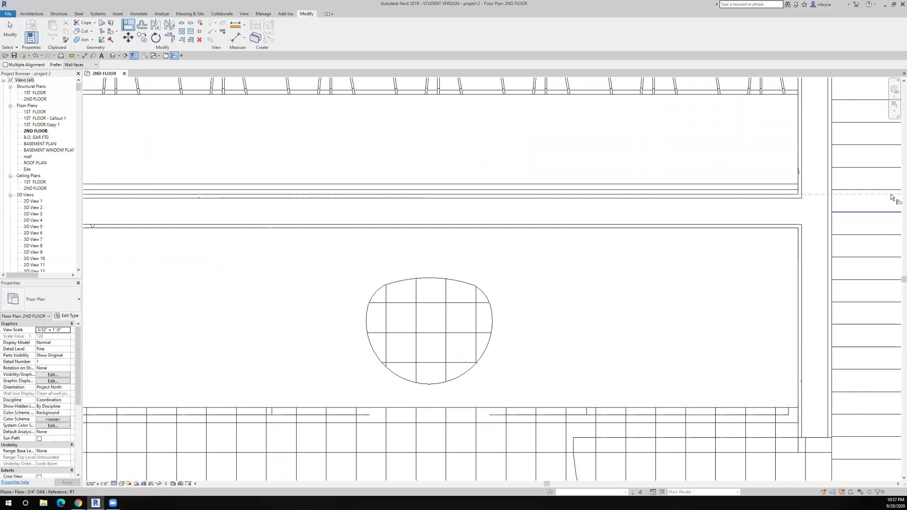
left_click(709, 185)
scroll(709, 185, "down", 1)
scroll(662, 141, "down", 3)
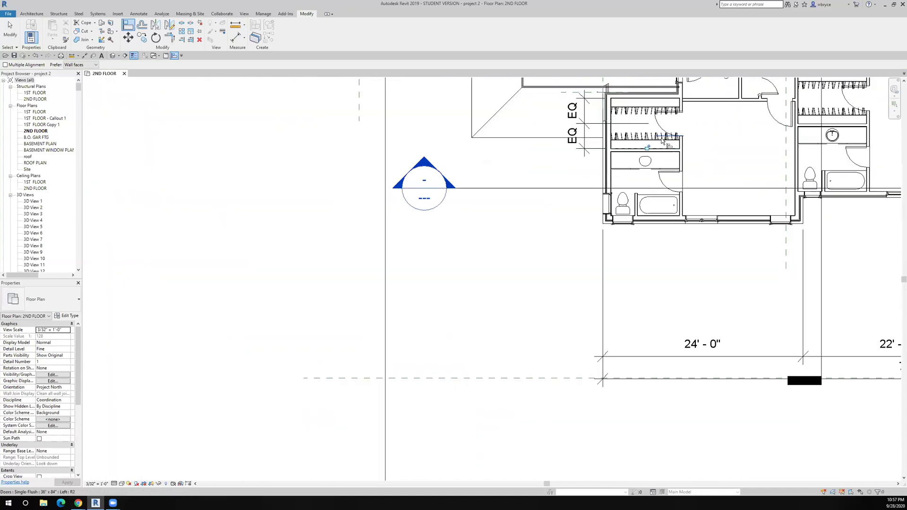
- Delete the EQ dimension, choosing Unconstrain to release the hangers
middle_click_drag(662, 141, 514, 177)
scroll(515, 177, "up", 2)
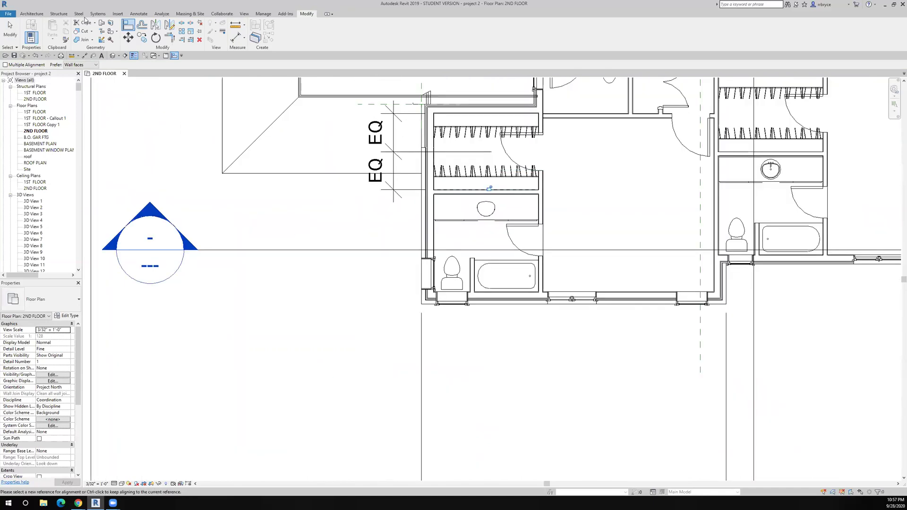
key("Escape")
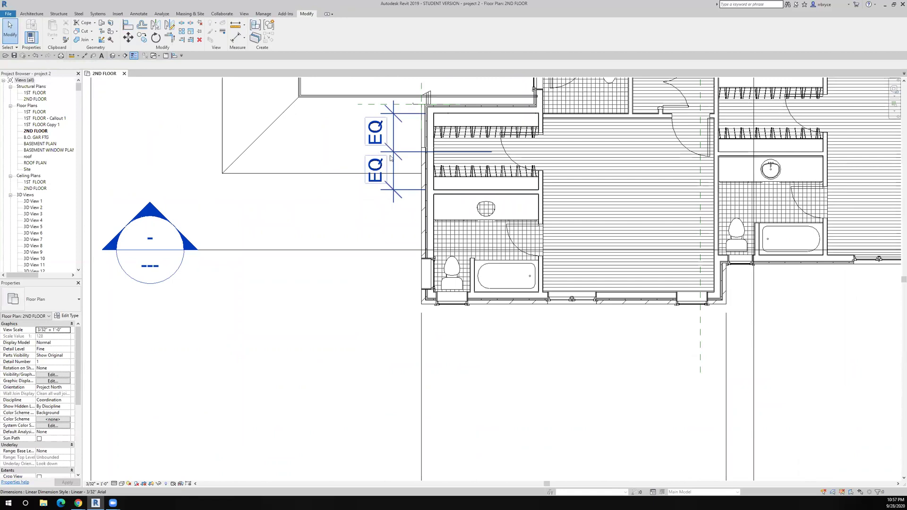
right_click(390, 158)
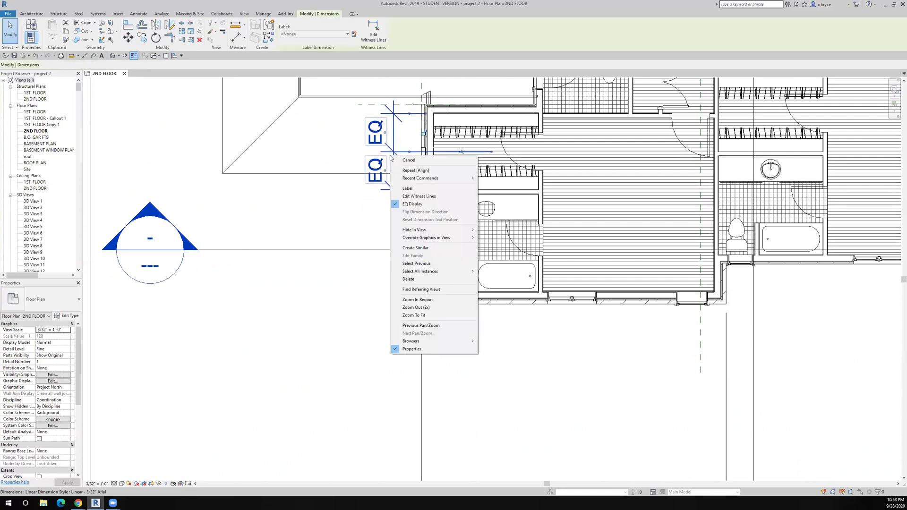
left_click(407, 279)
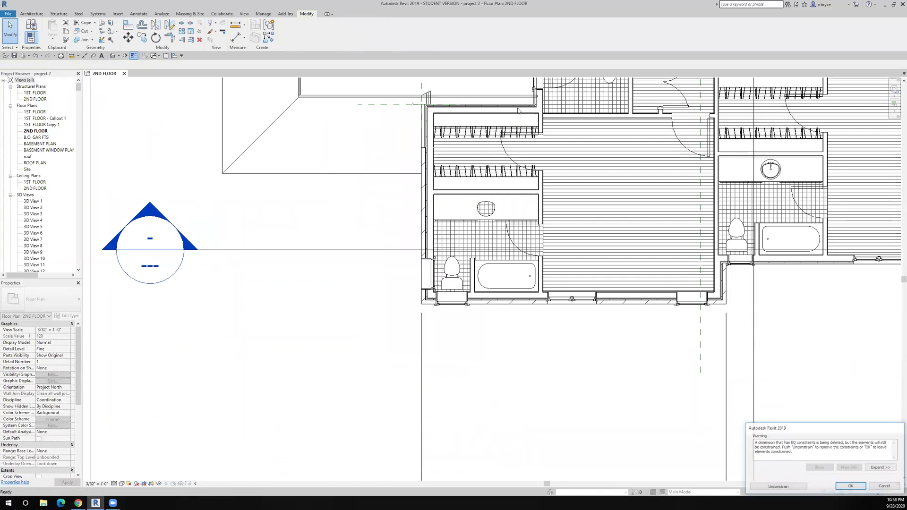
left_click(777, 487)
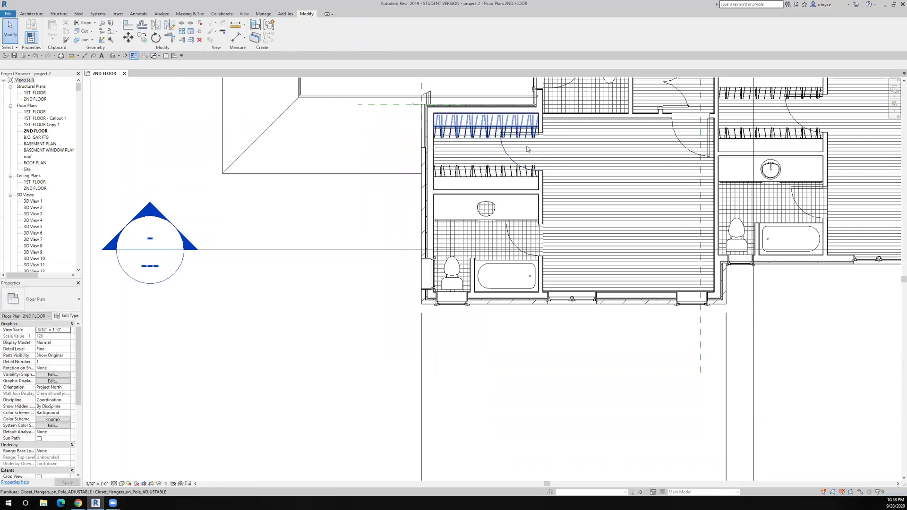
- Pan the plan over to the closet beside the stair
middle_click_drag(433, 149, 244, 148)
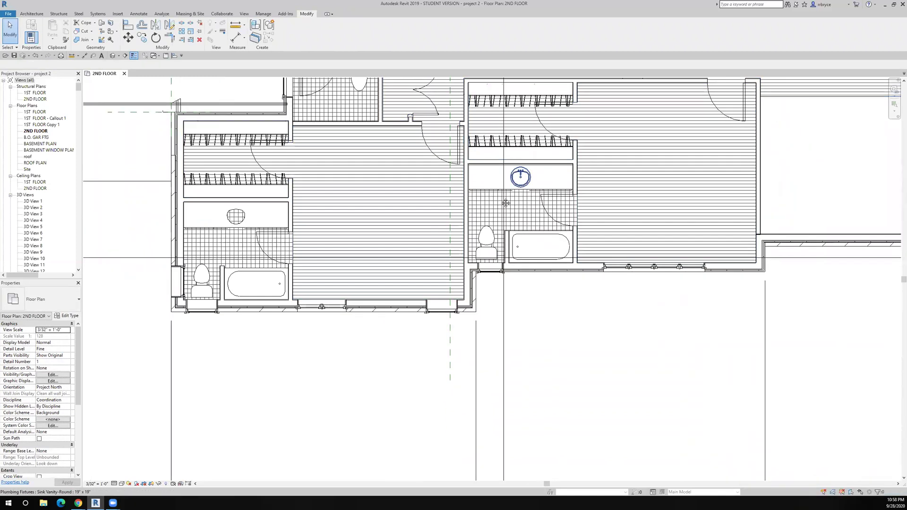
middle_click_drag(448, 217, 289, 298)
scroll(364, 251, "down", 2)
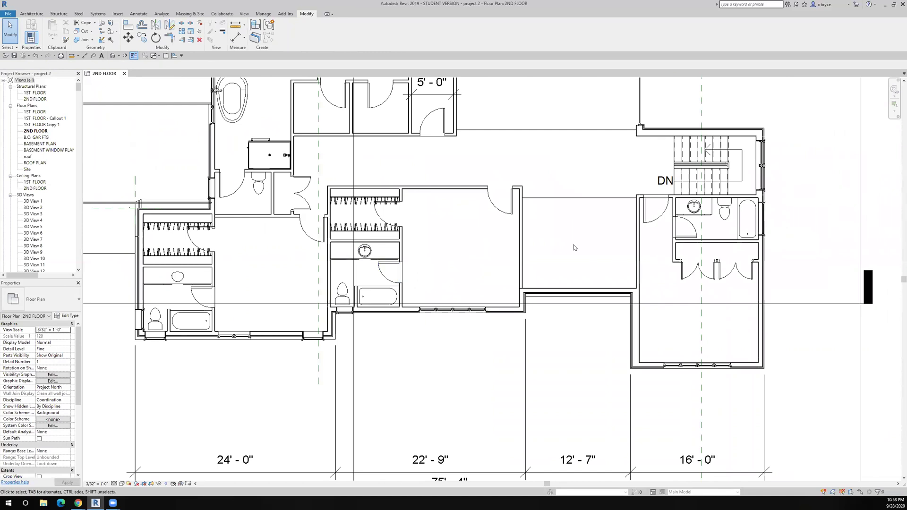
middle_click_drag(377, 229, 146, 196)
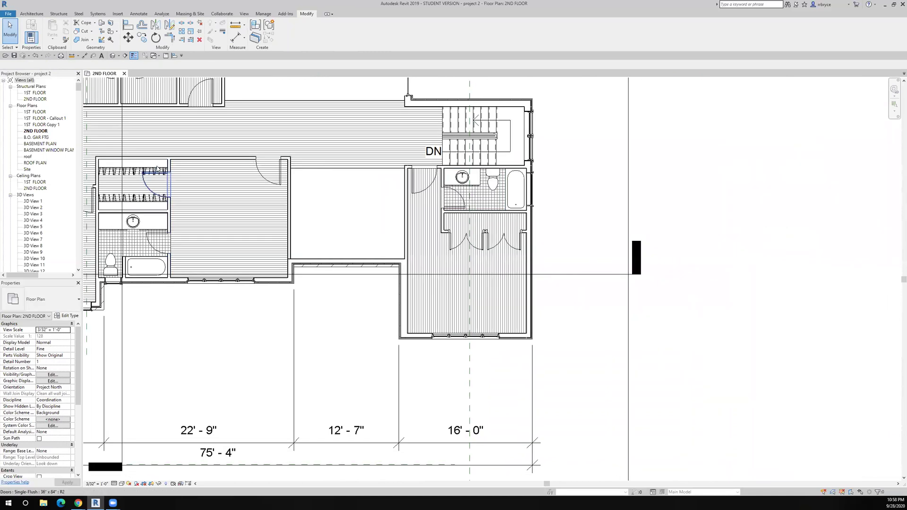
- Create a similar hanger at the stair closet's left wall and stretch it to the right wall, giving 8 hangers
right_click(157, 165)
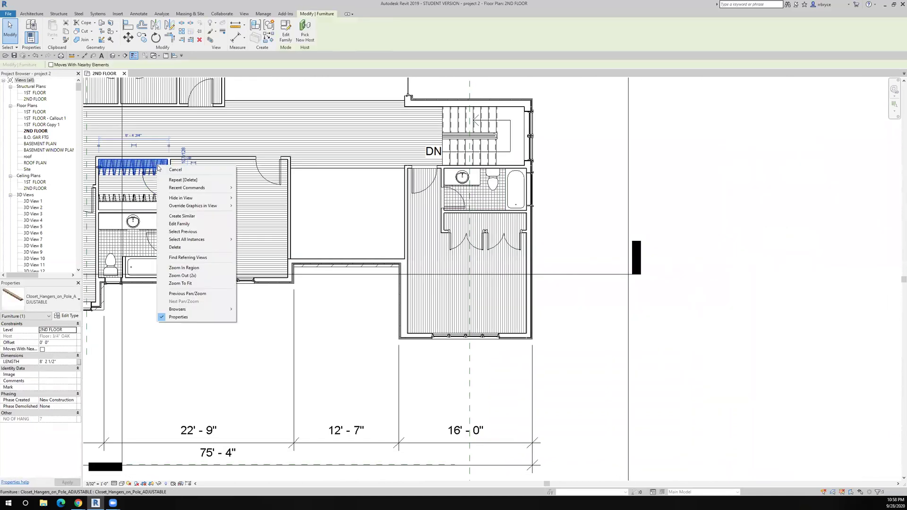
left_click(200, 217)
scroll(449, 224, "up", 6)
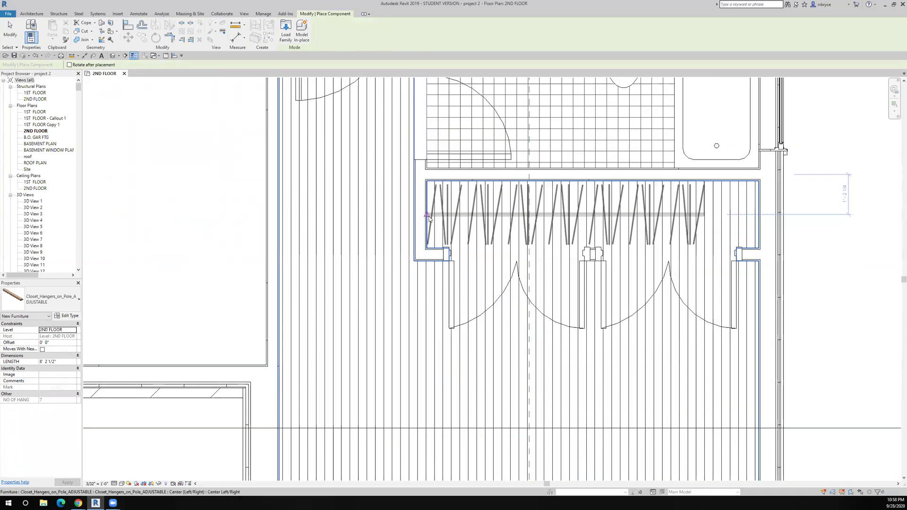
left_click(432, 215)
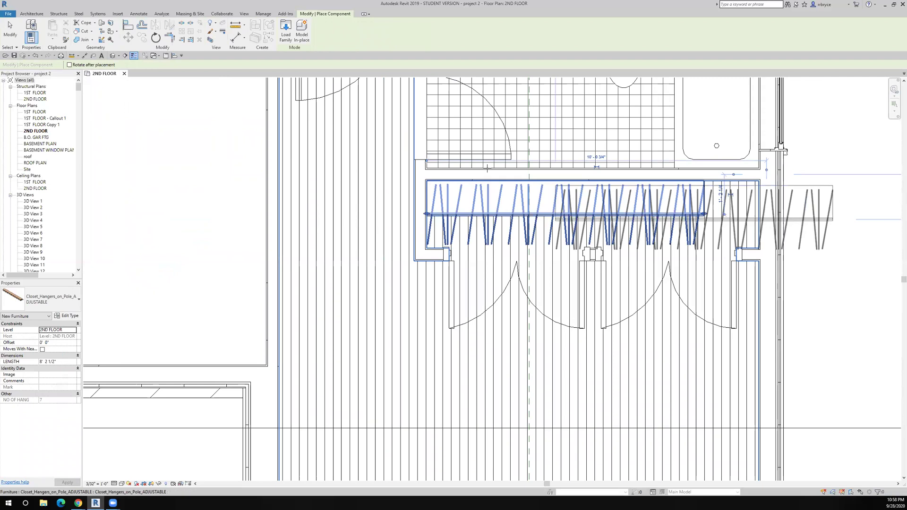
key("Escape")
key("Escape")
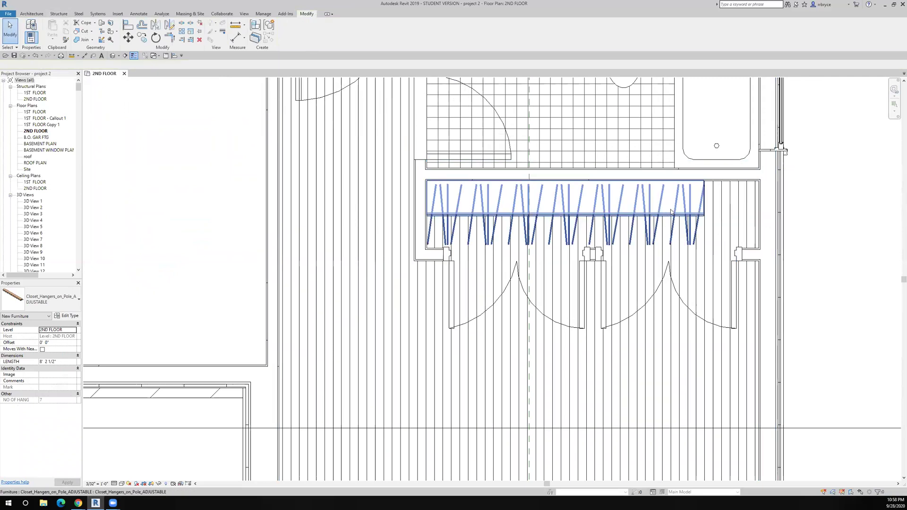
left_click(685, 213)
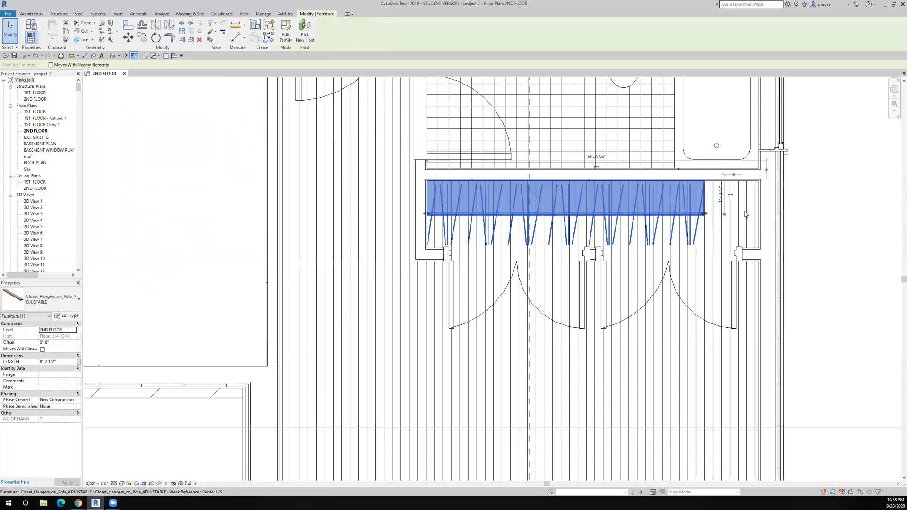
left_click_drag(761, 213, 760, 212)
scroll(760, 212, "down", 5)
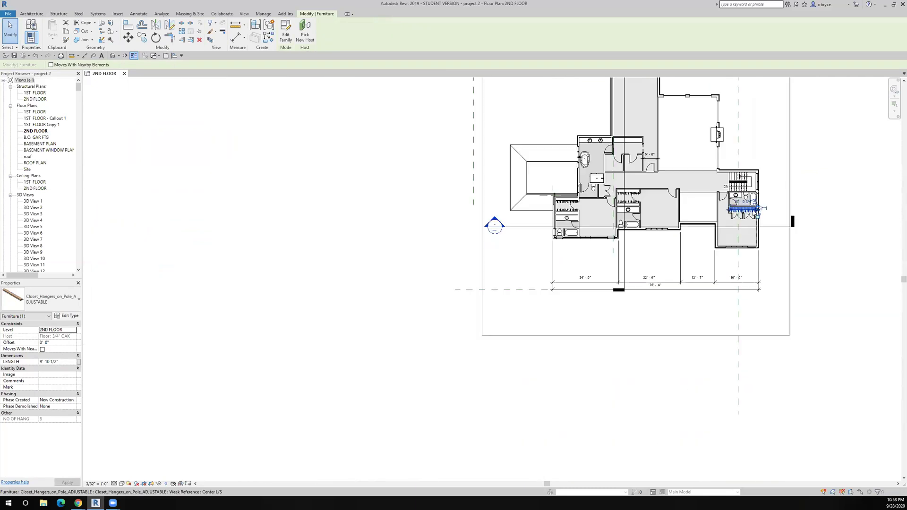
scroll(636, 138, "up", 5)
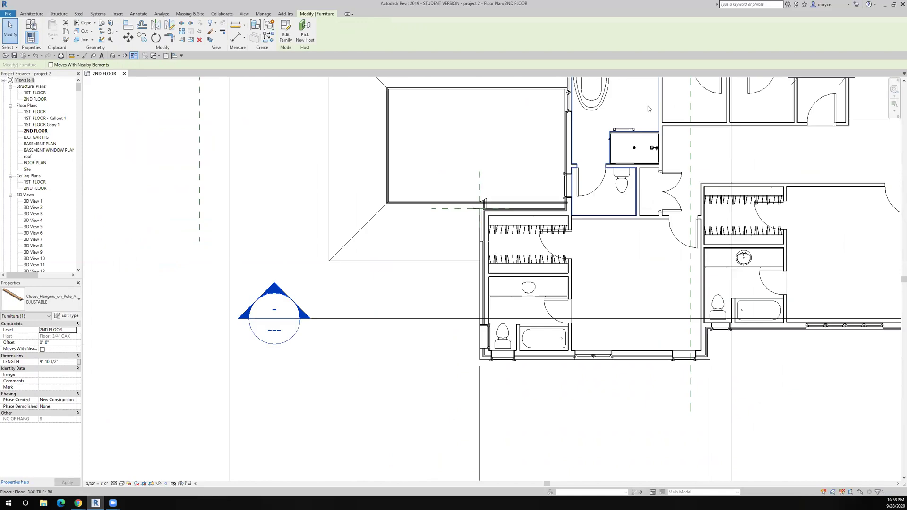
middle_click_drag(504, 215, 443, 213)
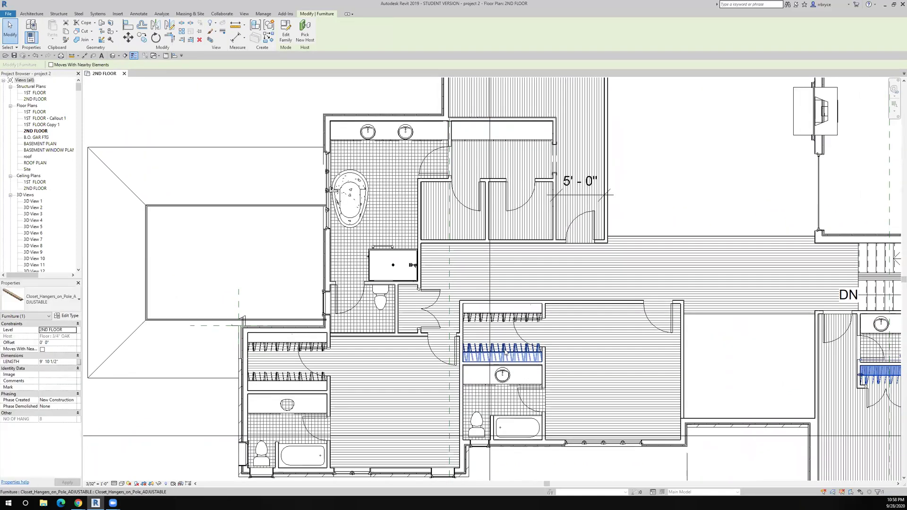
- Place a rotated similar hanger against the closet wall above the shower, sized to 6' 8" with 5 hangers
right_click(507, 352)
left_click(509, 244)
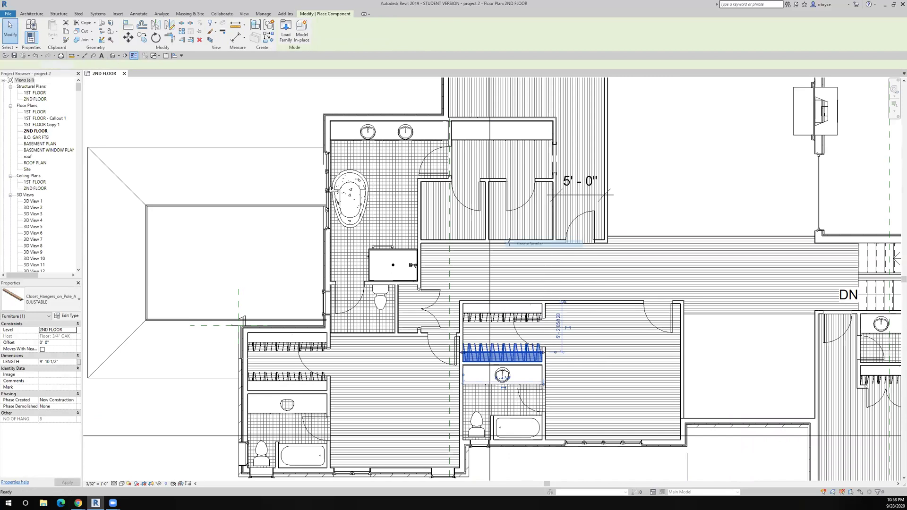
scroll(447, 241, "up", 5)
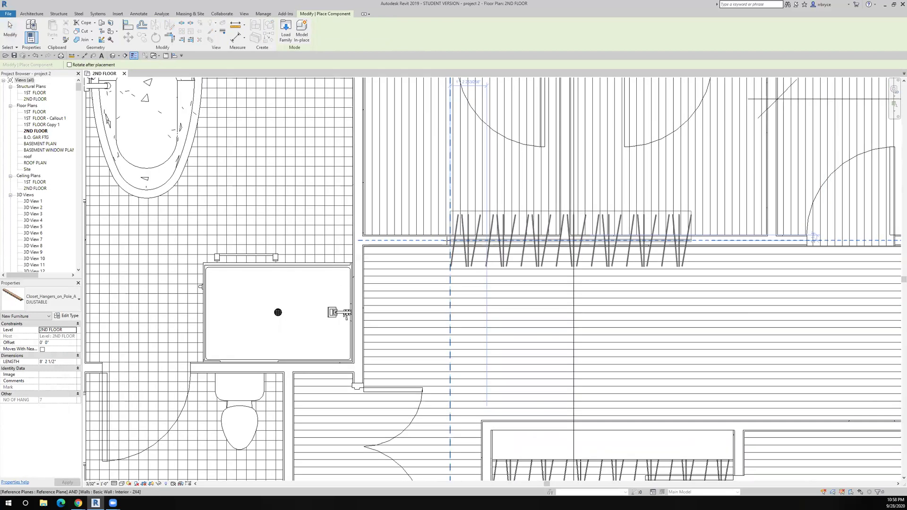
key("space")
key("space")
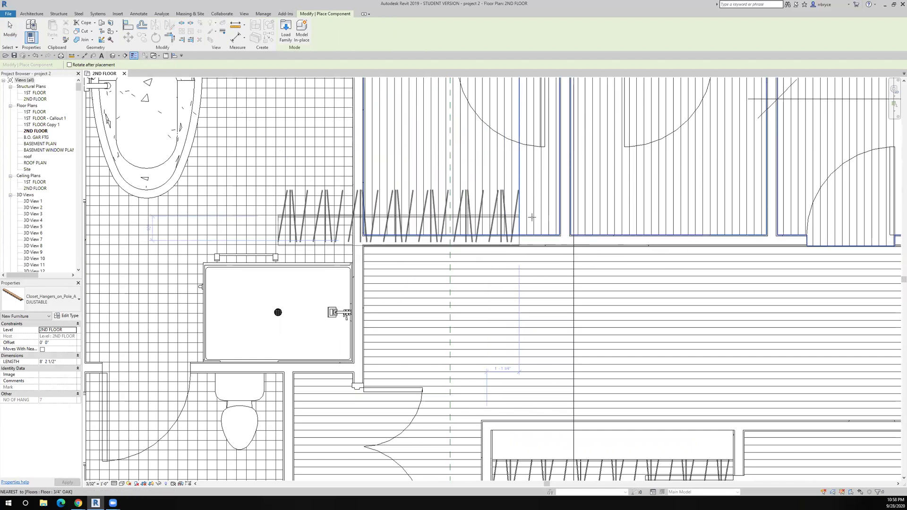
left_click(560, 207)
scroll(560, 207, "down", 3)
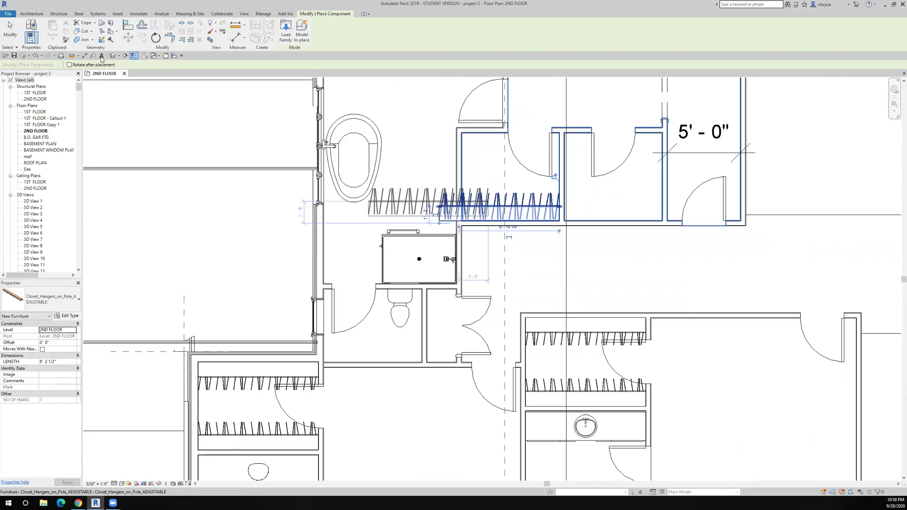
key("Escape")
key("Escape")
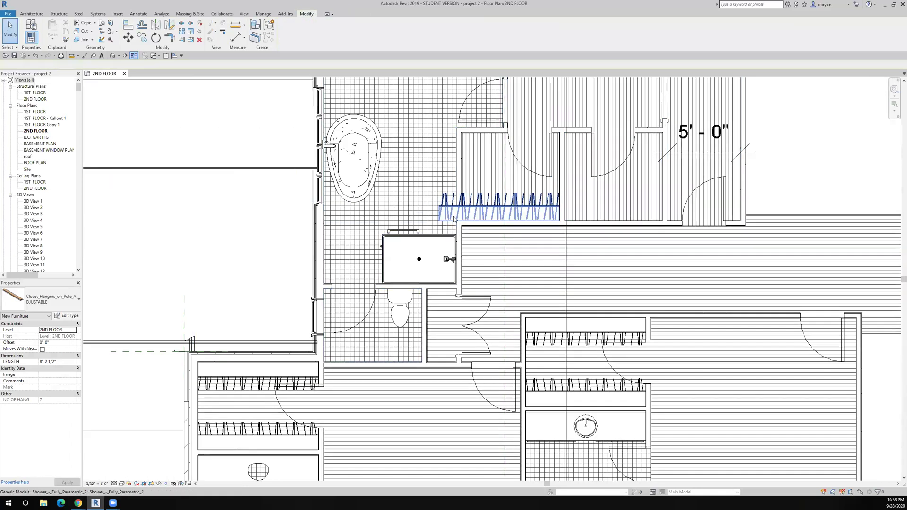
scroll(453, 215, "up", 3)
left_click(452, 235)
left_click(431, 214)
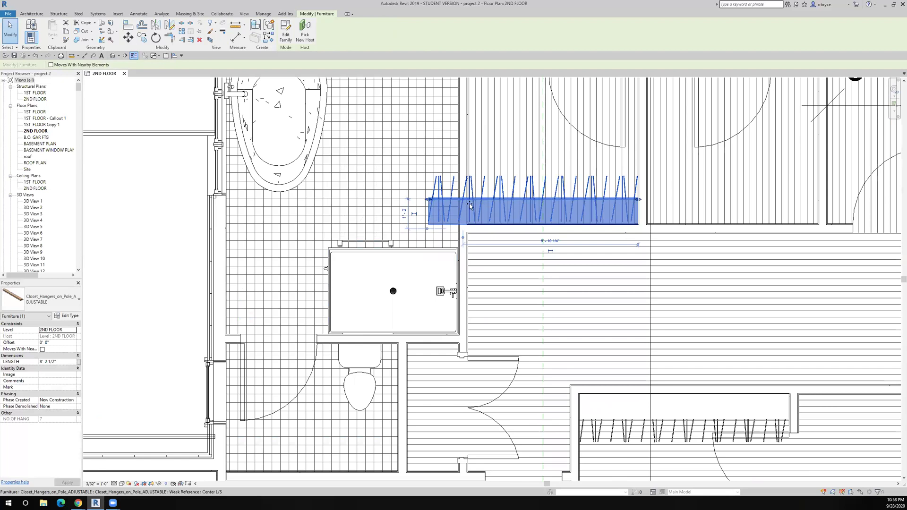
left_click_drag(470, 205, 468, 204)
scroll(469, 204, "down", 3)
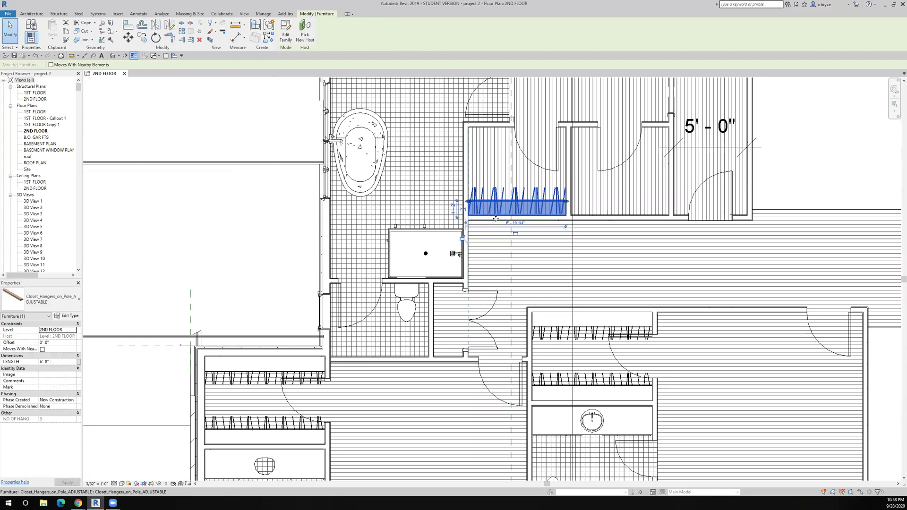
- Create a similar hanger, turn it upright and align it to the closet's left wall
right_click(510, 207)
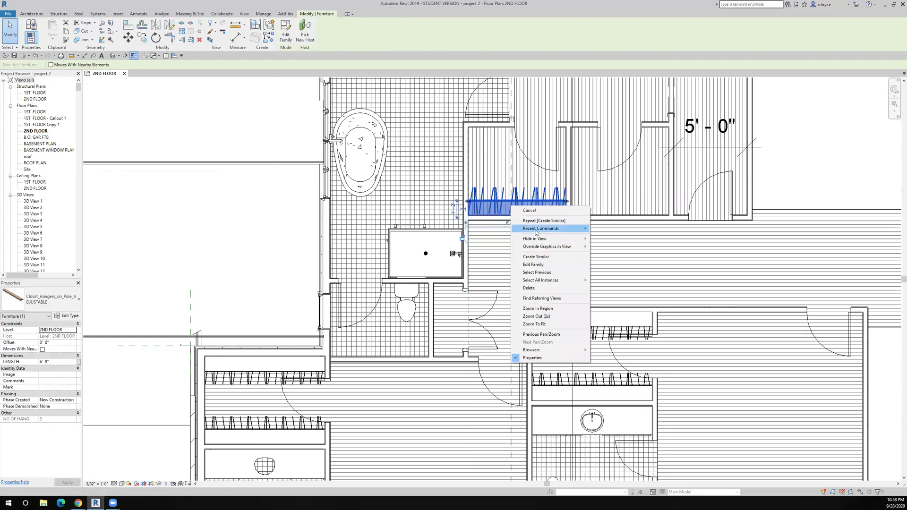
left_click(536, 256)
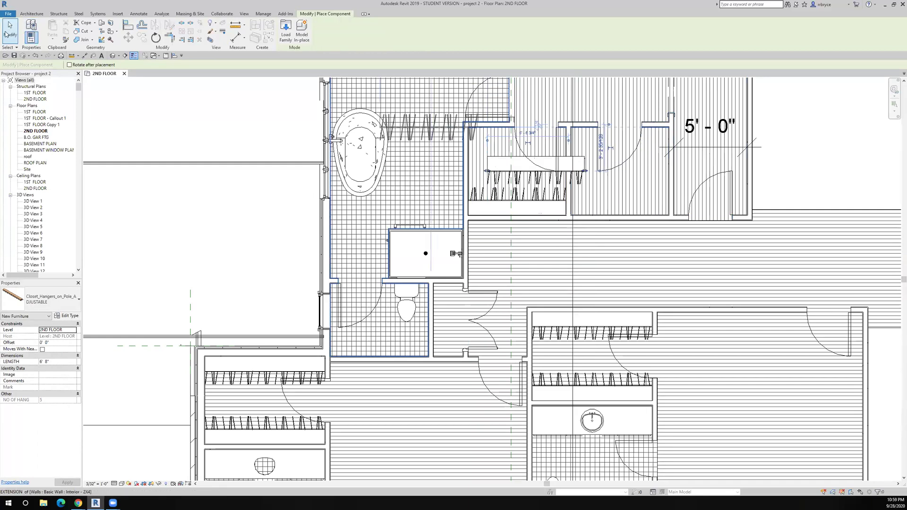
key("Escape")
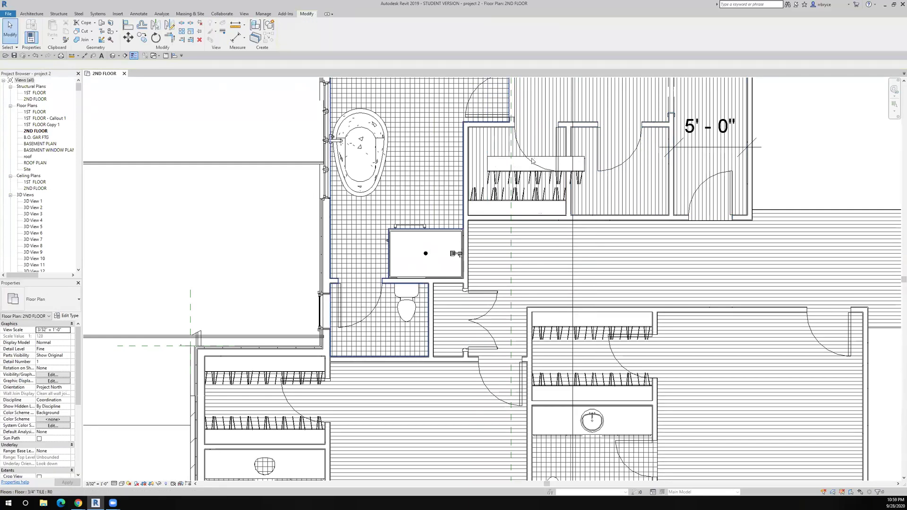
left_click(505, 163)
key("space")
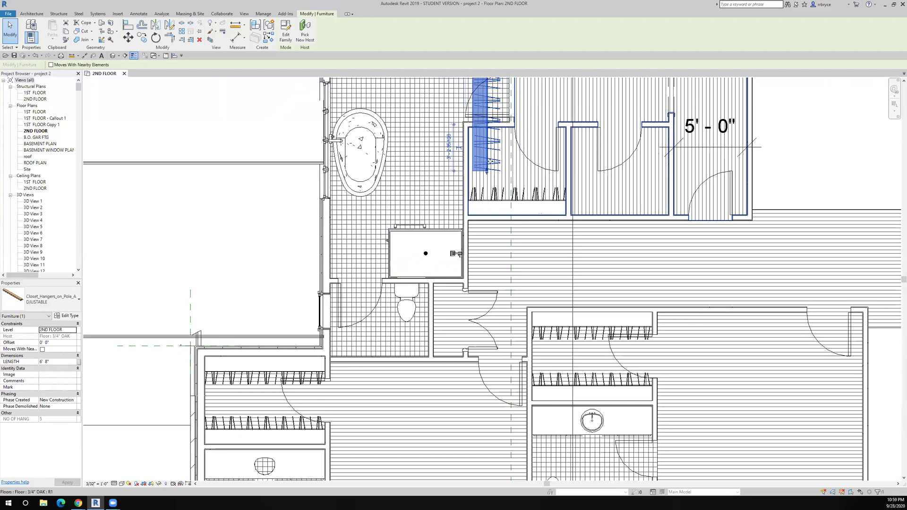
scroll(467, 149, "up", 5)
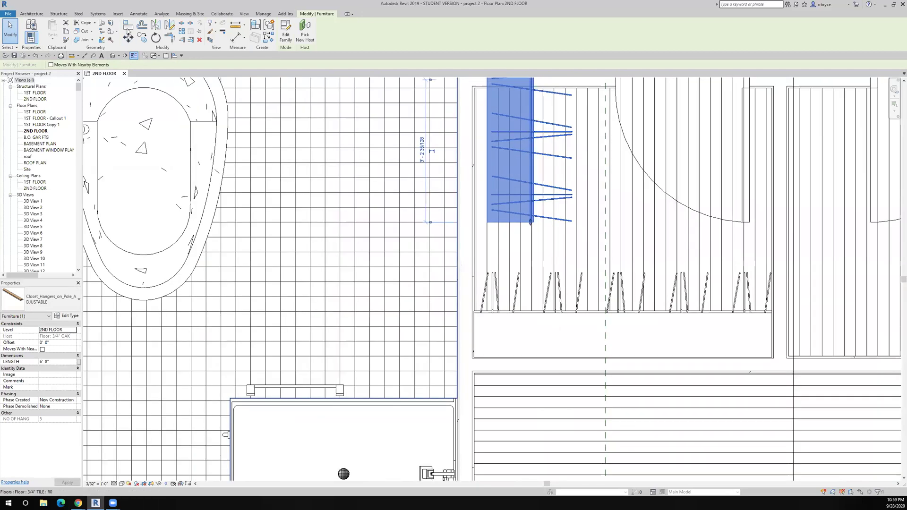
key("a")
key("l")
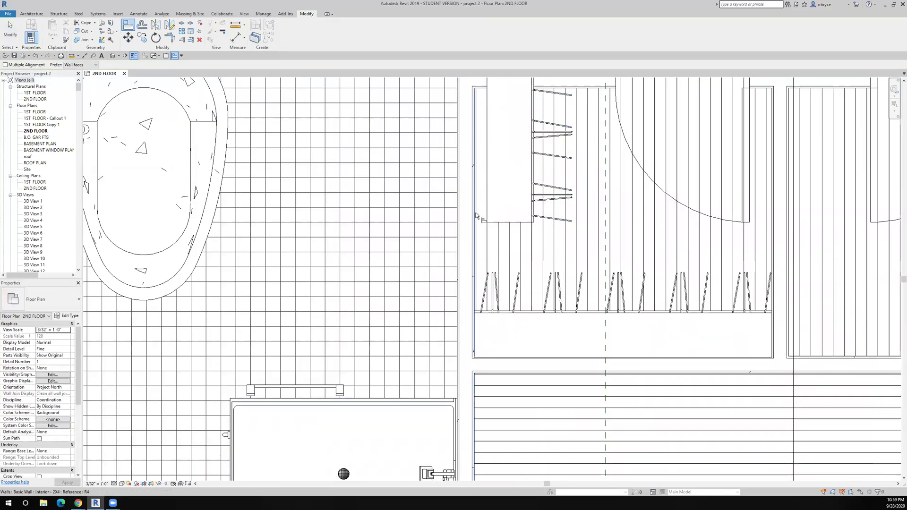
left_click(475, 215)
left_click(487, 208)
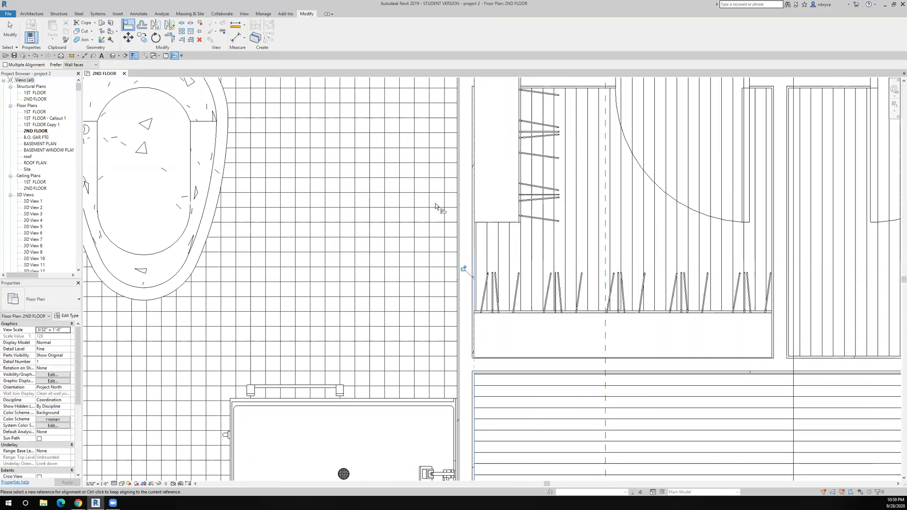
left_click(10, 29)
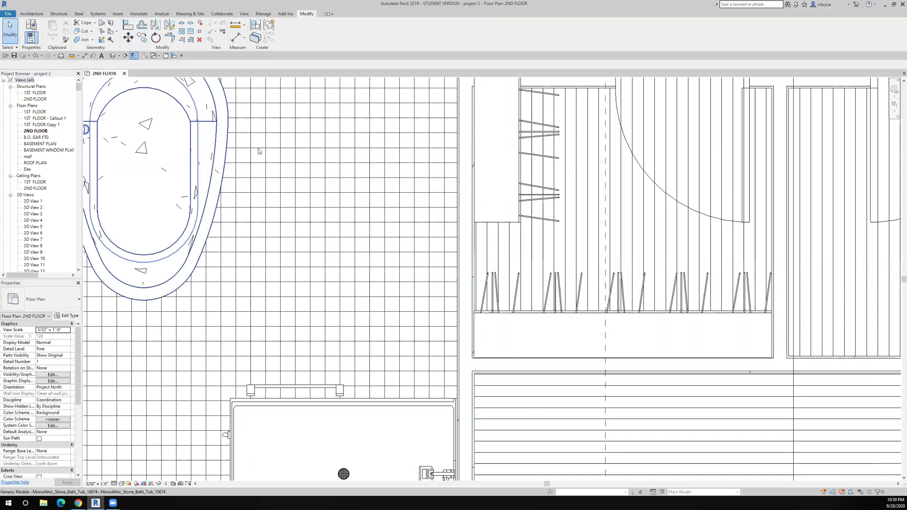
- Resize the vertical hanger to 3' 9 3/4" with 3 hangers
left_click(501, 222)
left_click_drag(500, 226, 517, 258)
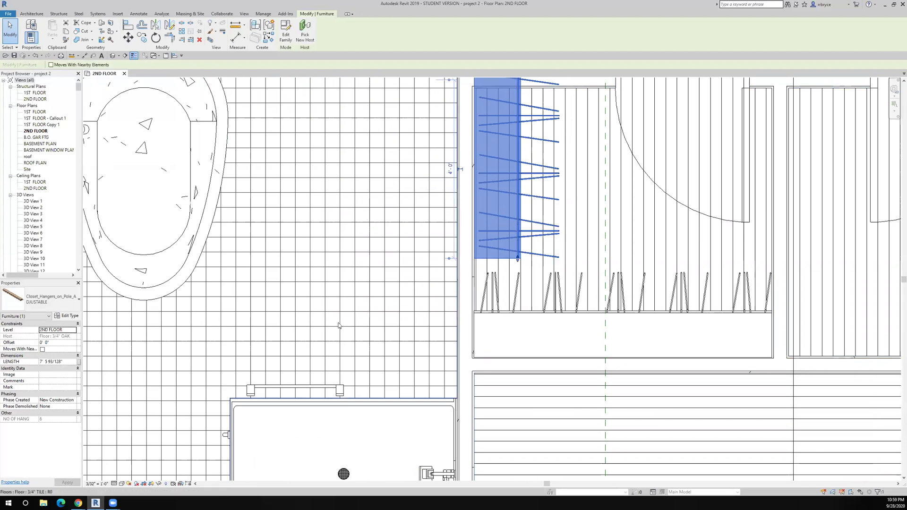
scroll(562, 236, "down", 5)
scroll(560, 235, "up", 2)
scroll(529, 237, "up", 3)
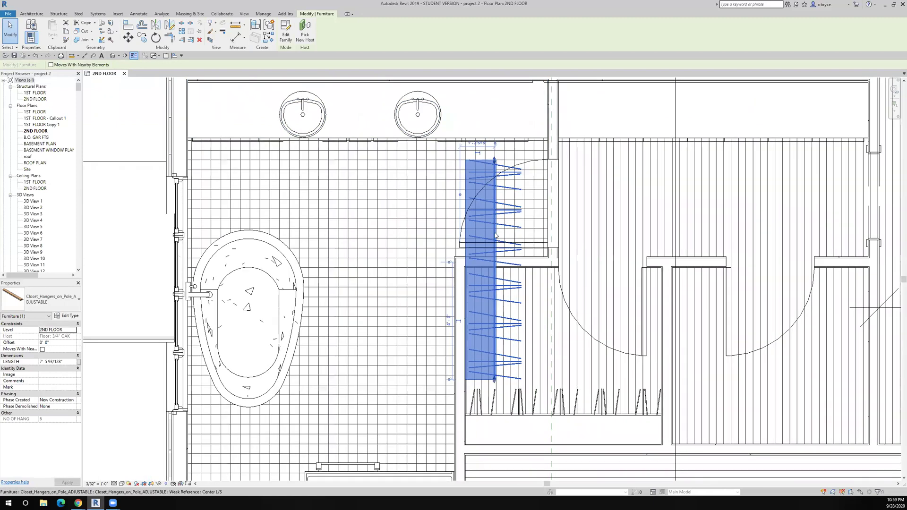
left_click_drag(495, 160, 496, 268)
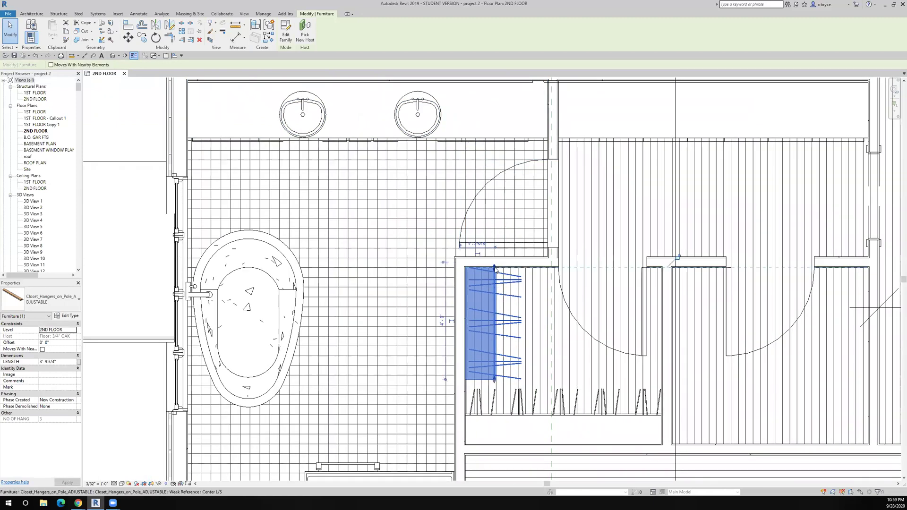
scroll(496, 269, "down", 2)
middle_click_drag(595, 368, 493, 337)
middle_click_drag(395, 220, 332, 202)
- Copy the vertical hanger from the wall endpoint to the neighbouring closet's matching corner
left_click(142, 37)
scroll(315, 338, "up", 5)
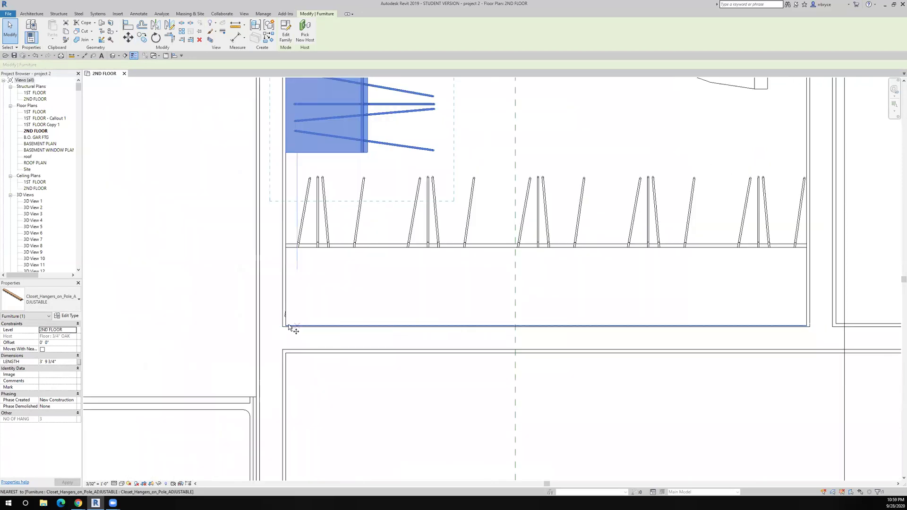
left_click(287, 325)
scroll(589, 307, "down", 3)
scroll(581, 308, "up", 5)
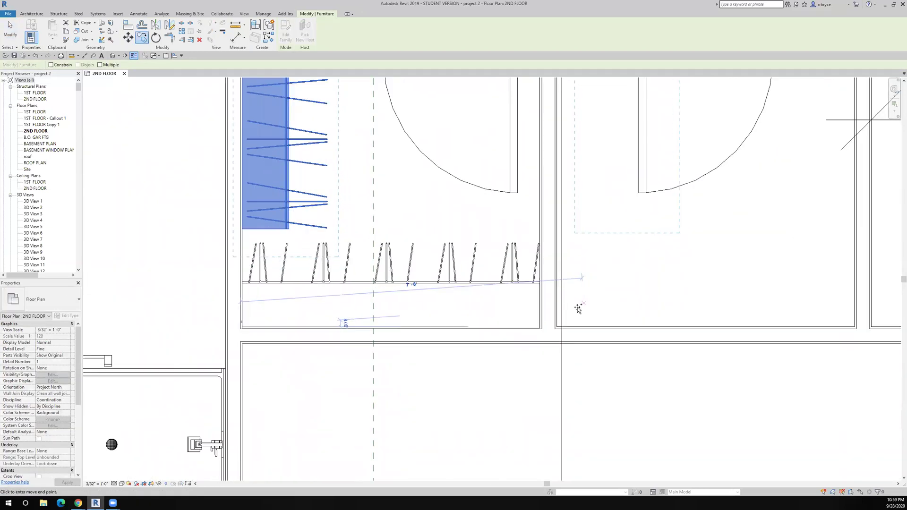
left_click(504, 371)
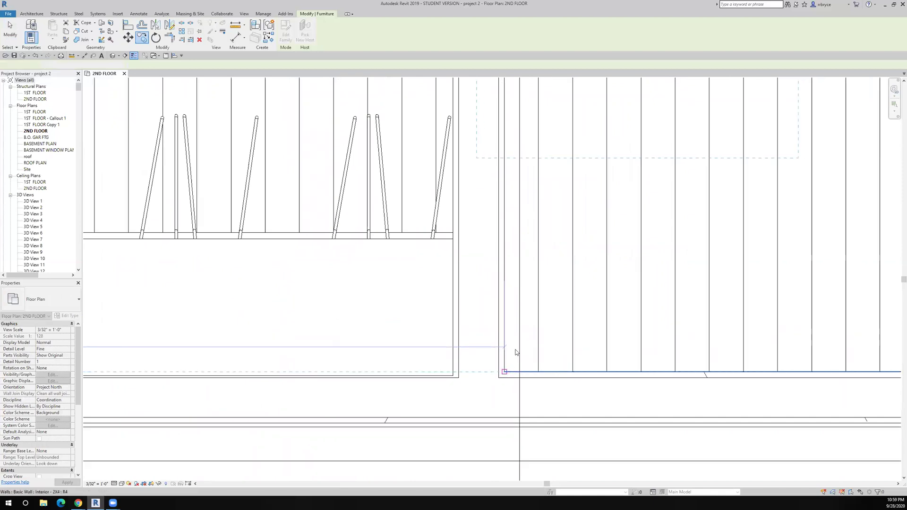
scroll(515, 232, "down", 5)
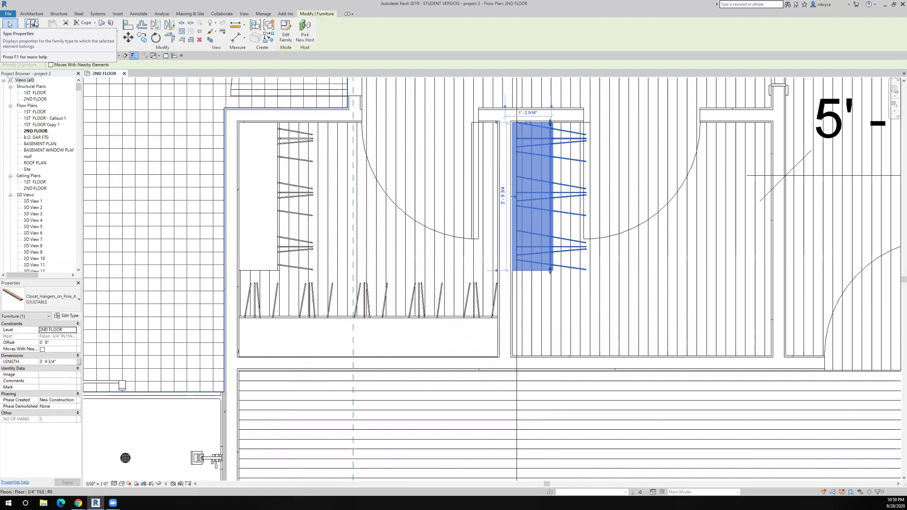
left_click(9, 31)
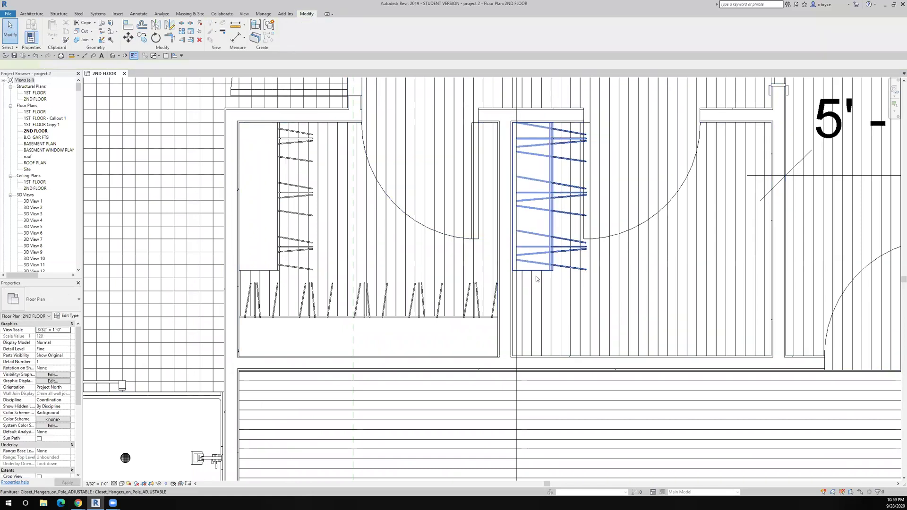
- Lengthen the copy to about 6' with 5 hangers and mirror a copy across the door's centre line
left_click(536, 274)
left_click_drag(549, 273, 547, 355)
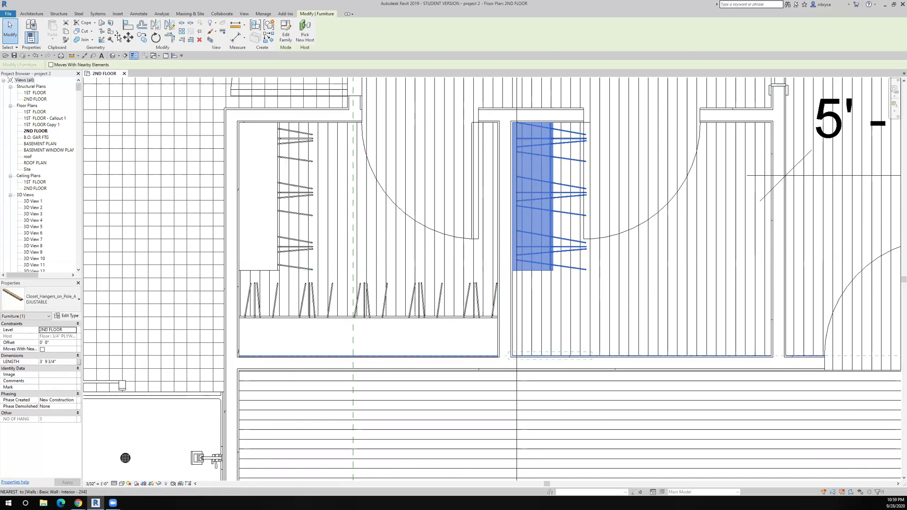
left_click(157, 25)
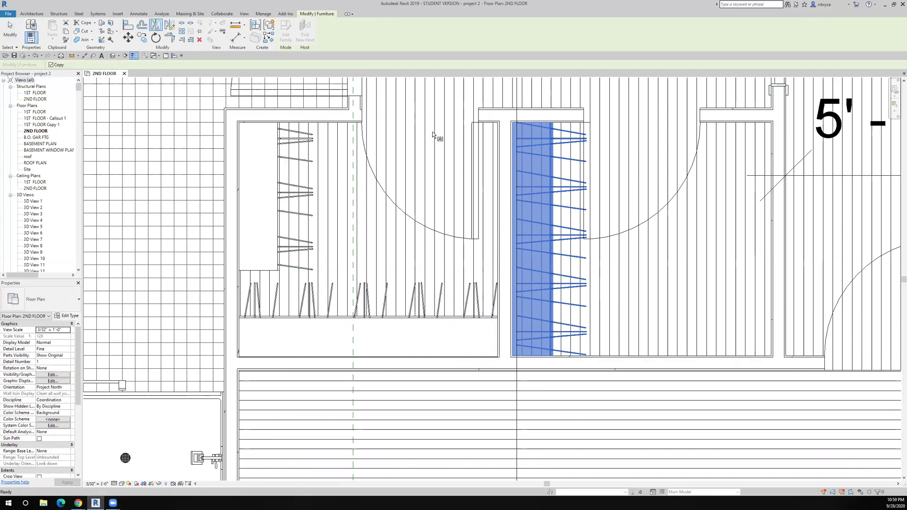
left_click(643, 197)
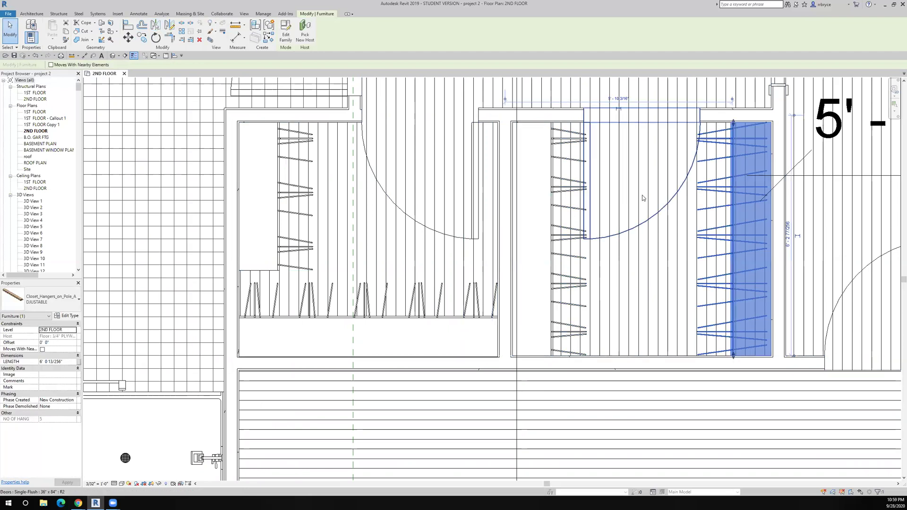
- Zoom out to the whole 2nd floor plan and save the project
scroll(643, 197, "down", 8)
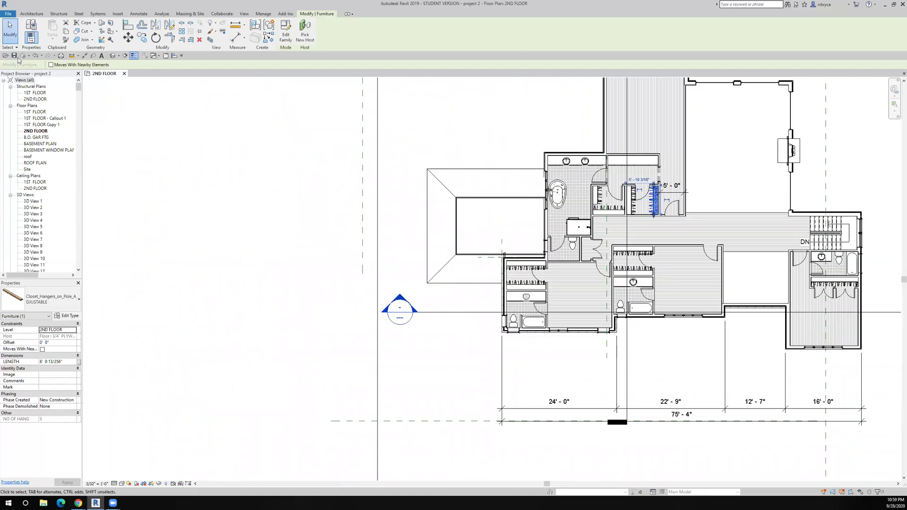
left_click(14, 55)
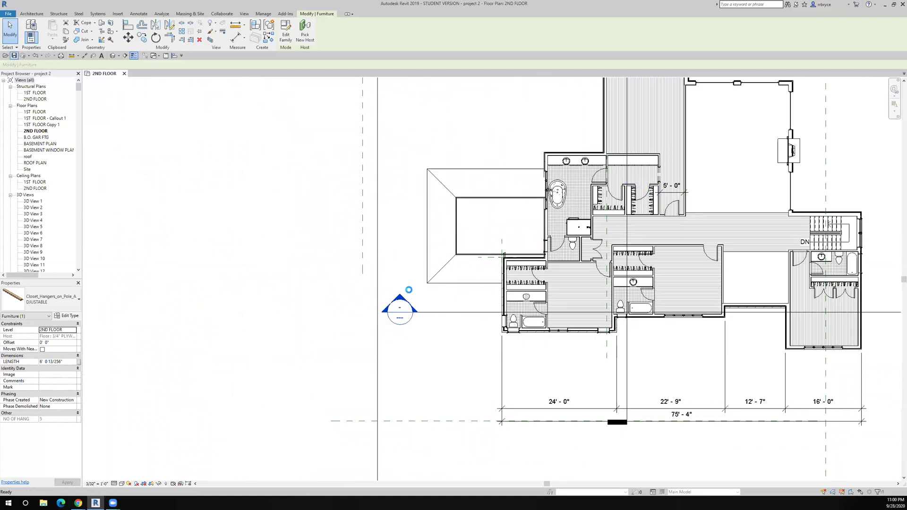